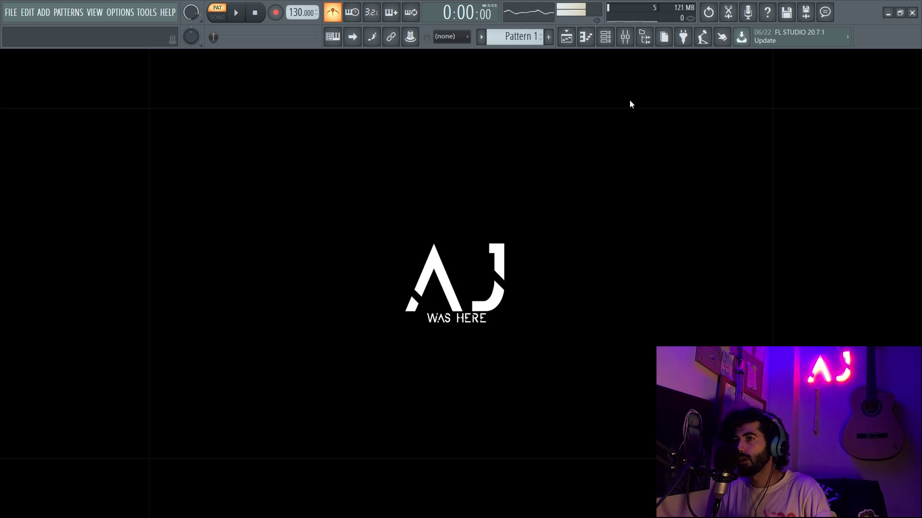
# - Replace the Sampler channel with Keyscape, loaded on the LA Custom C7 Grand Piano preset
pyautogui.click(601, 39)
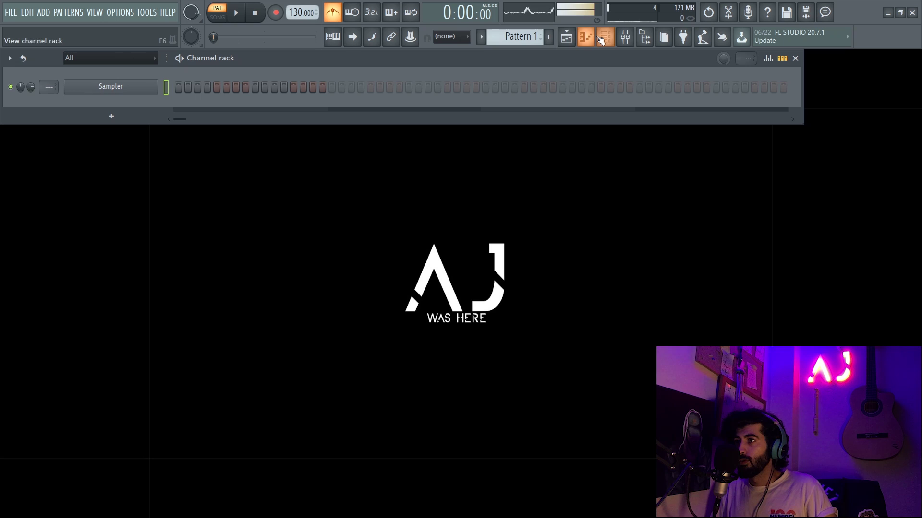
pyautogui.rightClick(118, 94)
pyautogui.moveTo(209, 185)
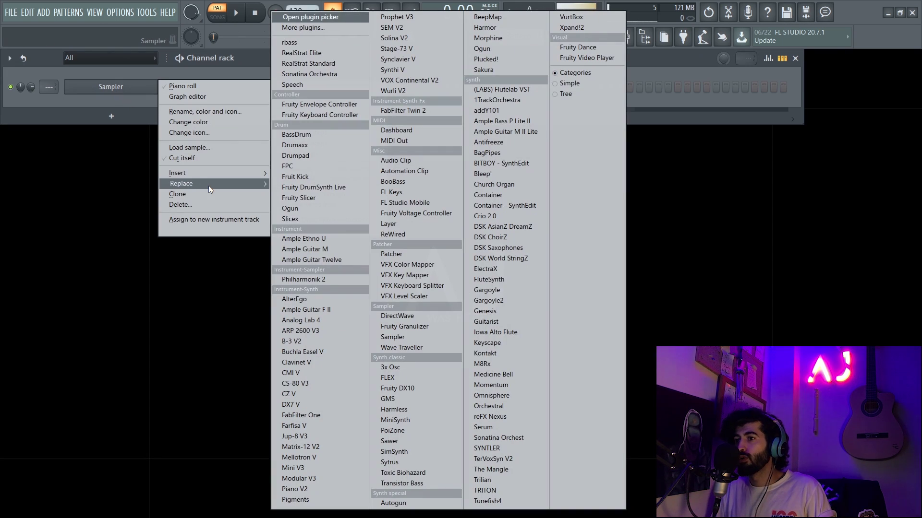
pyautogui.click(510, 343)
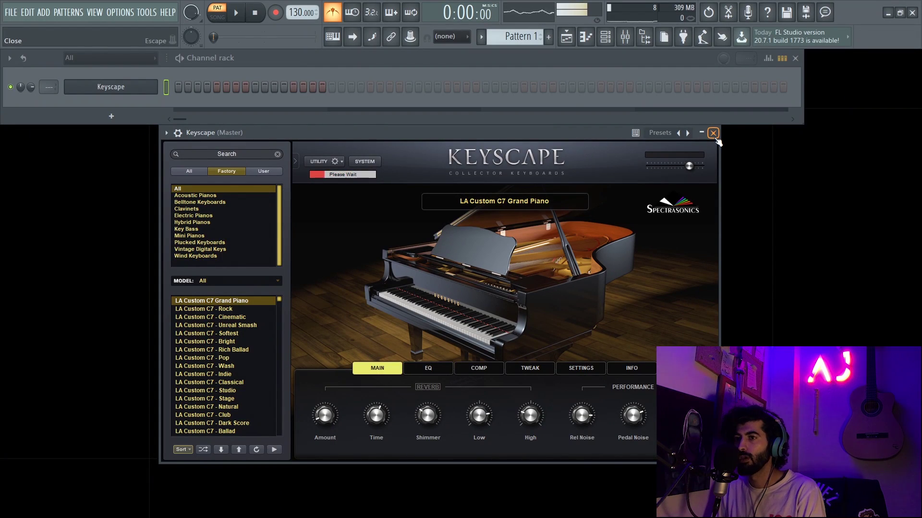
# - Draw an A#3–D4–F4–A4 chord across bars 1–2 in Keyscape's piano roll and audition it
pyautogui.click(713, 135)
pyautogui.rightClick(119, 87)
pyautogui.click(196, 87)
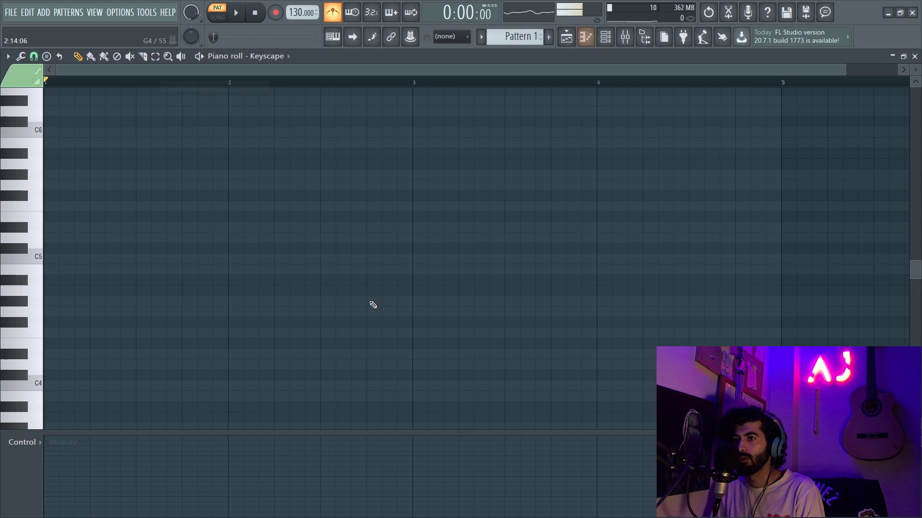
pyautogui.moveTo(40, 149); pyautogui.dragTo(186, 218)
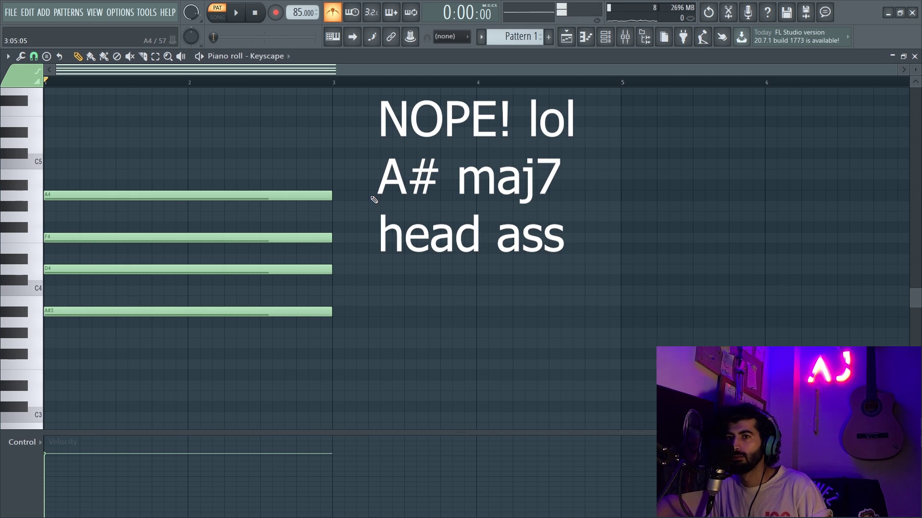
pyautogui.press('space')
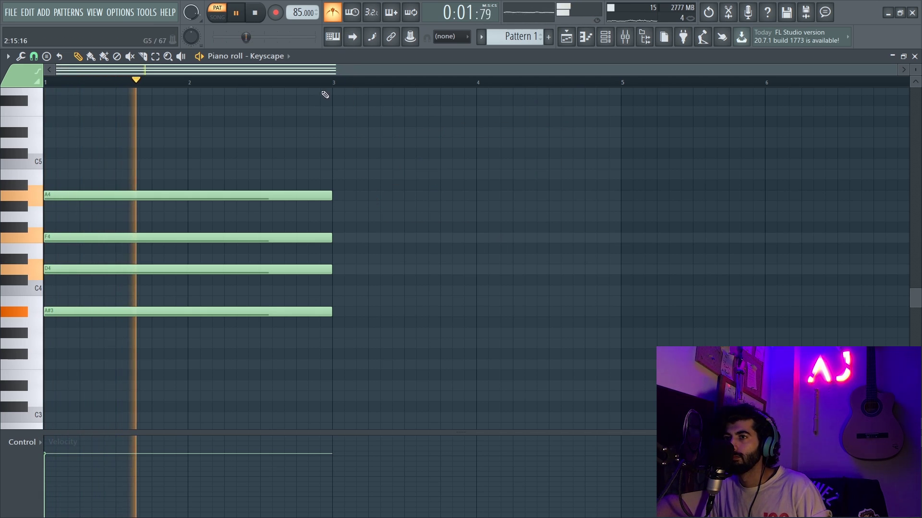
pyautogui.press('space')
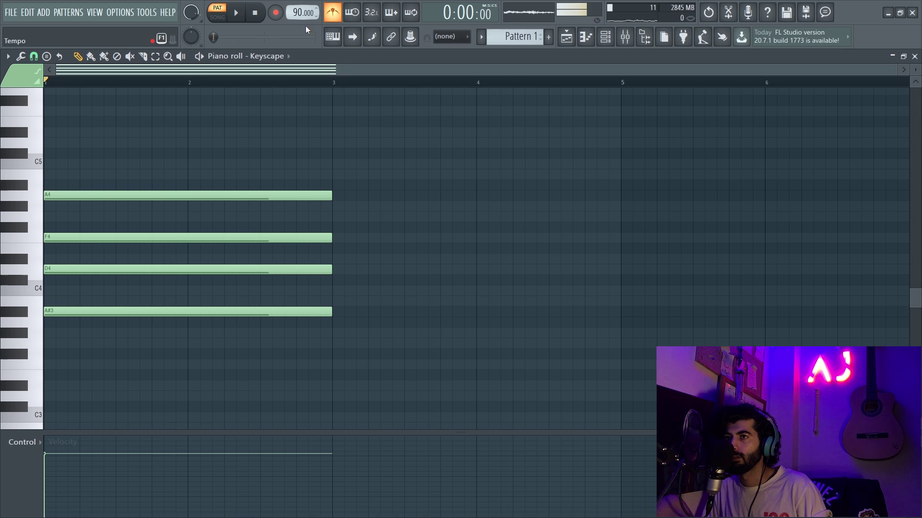
# - Copy the chord into bars 3–4 and raise the copy an octave
pyautogui.press('space')
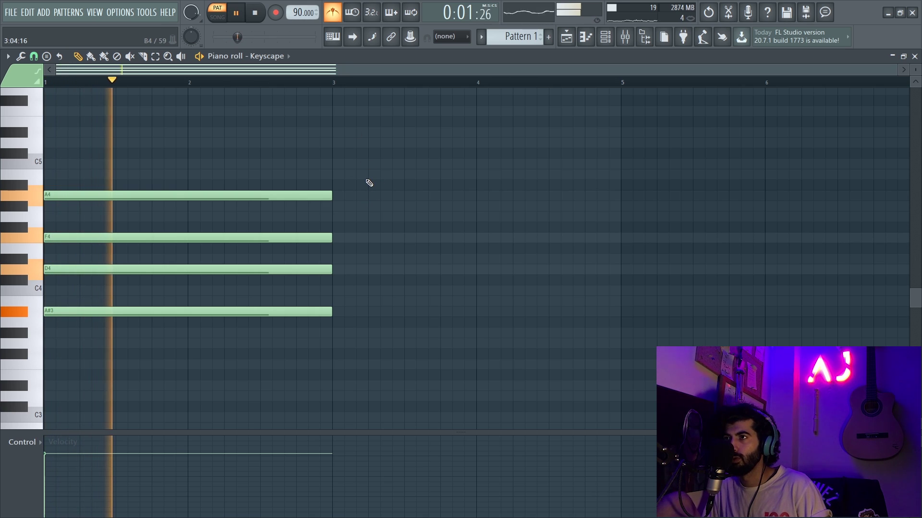
pyautogui.press('space')
pyautogui.hotkey('ctrl', 'a')
pyautogui.moveTo(249, 312); pyautogui.dragTo(537, 364)
pyautogui.press('space')
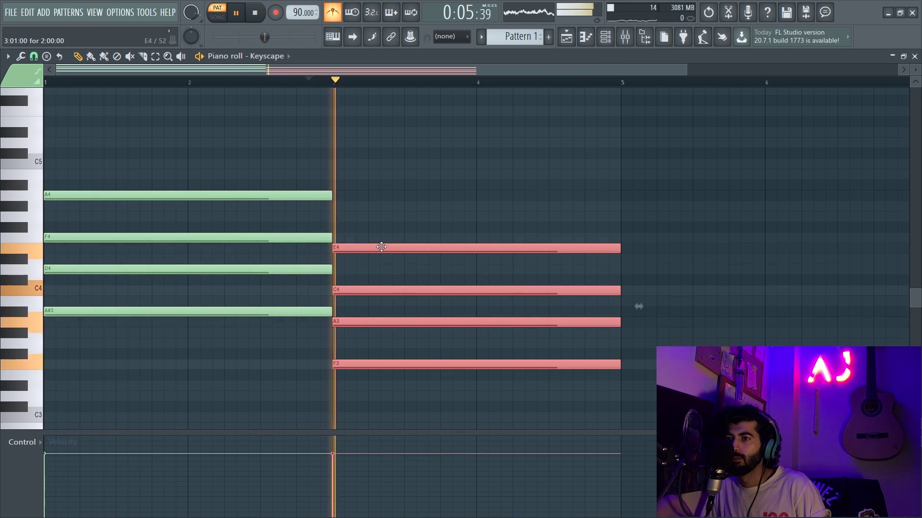
pyautogui.scroll(-1, 385, 231)
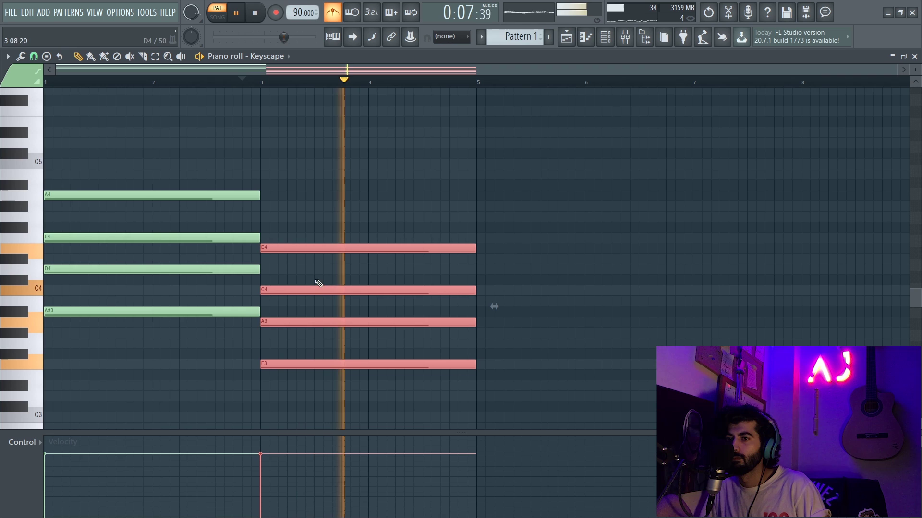
pyautogui.rightClick(302, 345)
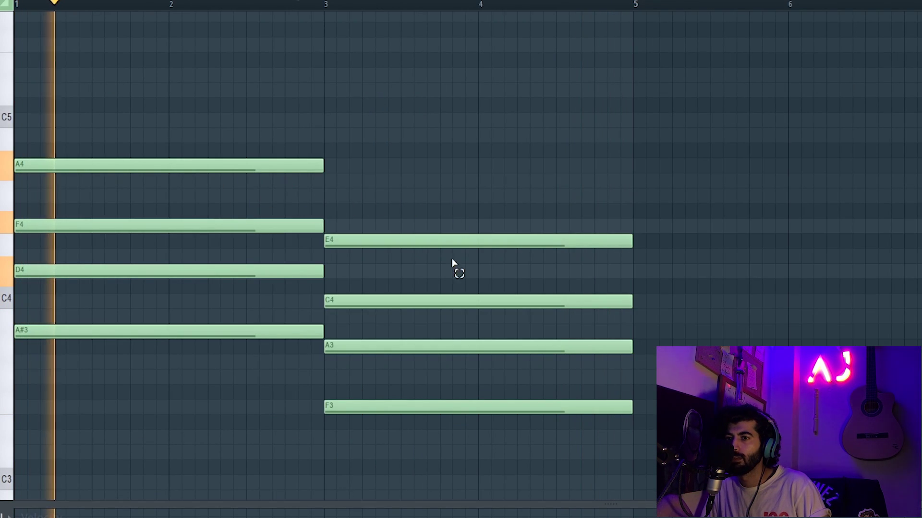
pyautogui.moveTo(454, 189); pyautogui.dragTo(432, 442)
pyautogui.hotkey('ctrl', 'Up')
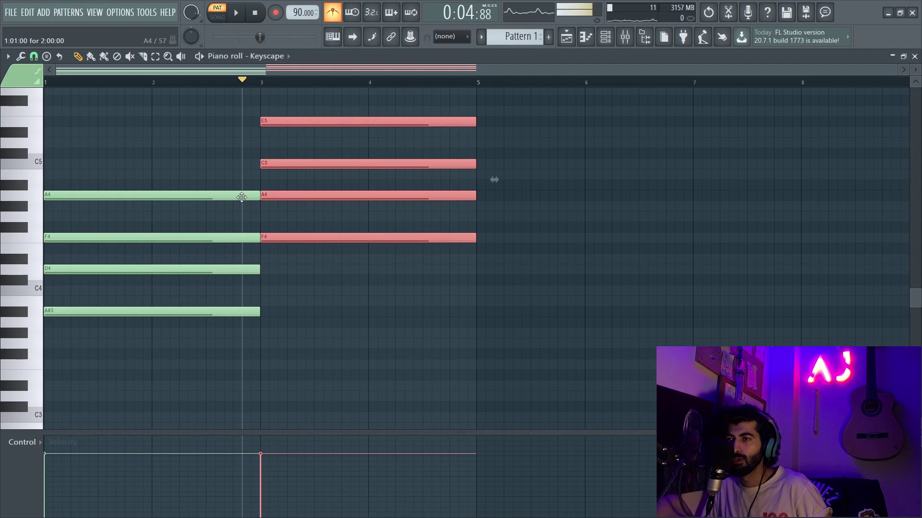
# - Drop the bar-3 chord back an octave and play the eight-bar progression from the start
pyautogui.hotkey('ctrl', 'Down')
pyautogui.click(364, 211)
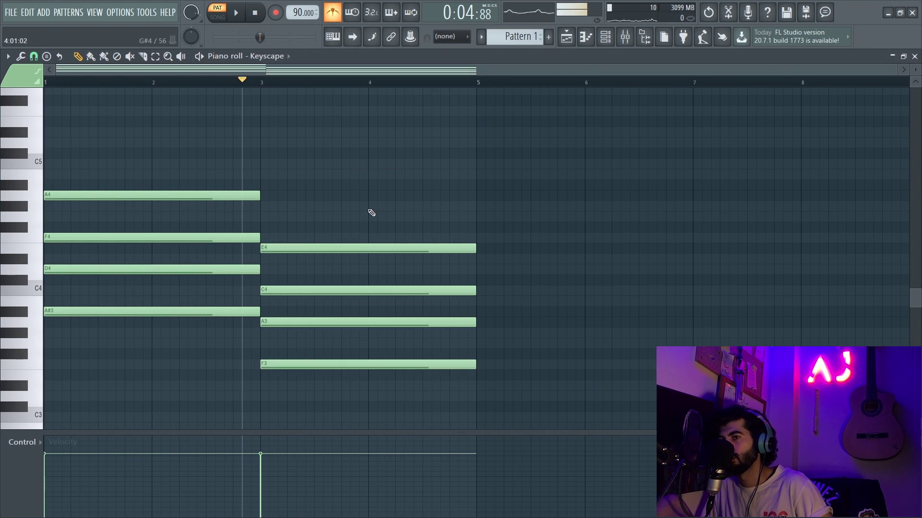
pyautogui.press('space')
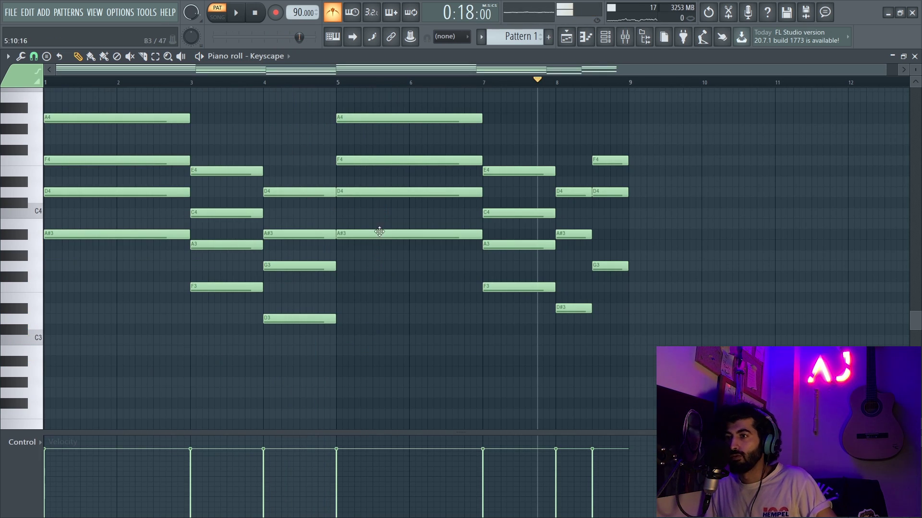
pyautogui.scroll(1, 288, 146)
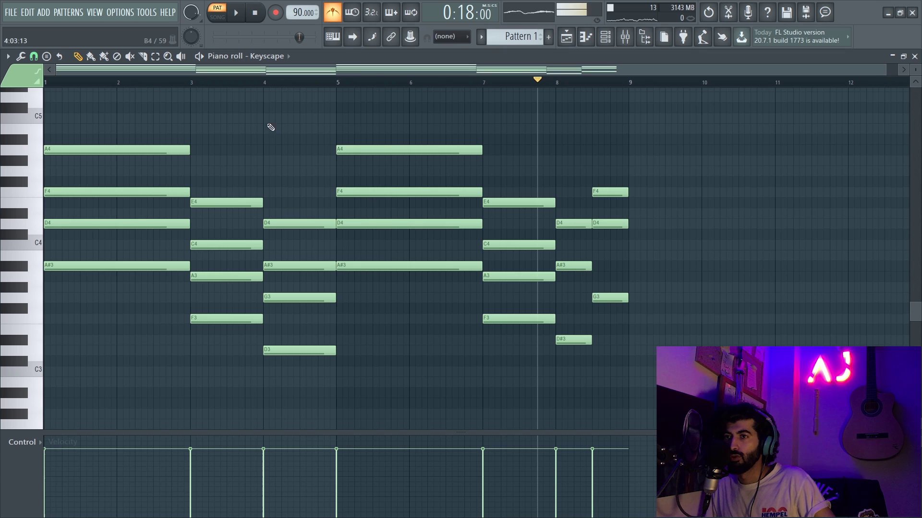
pyautogui.press('space')
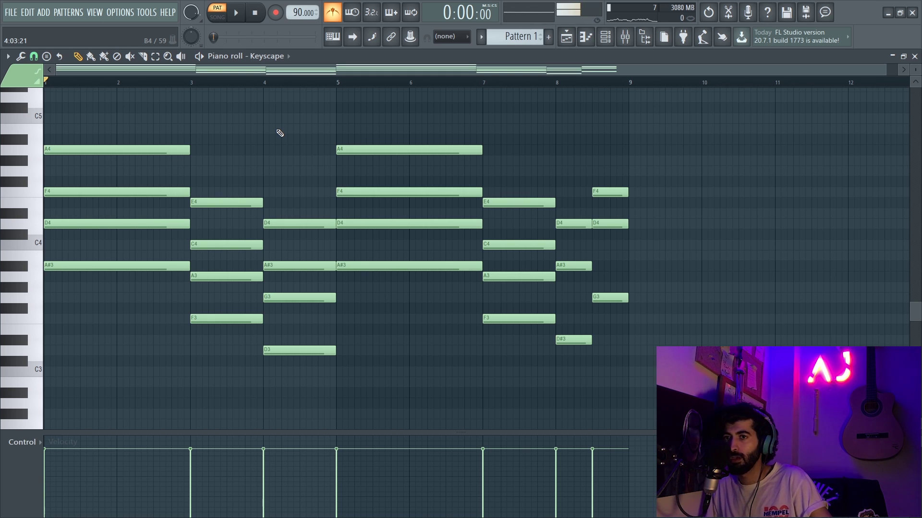
pyautogui.press('space')
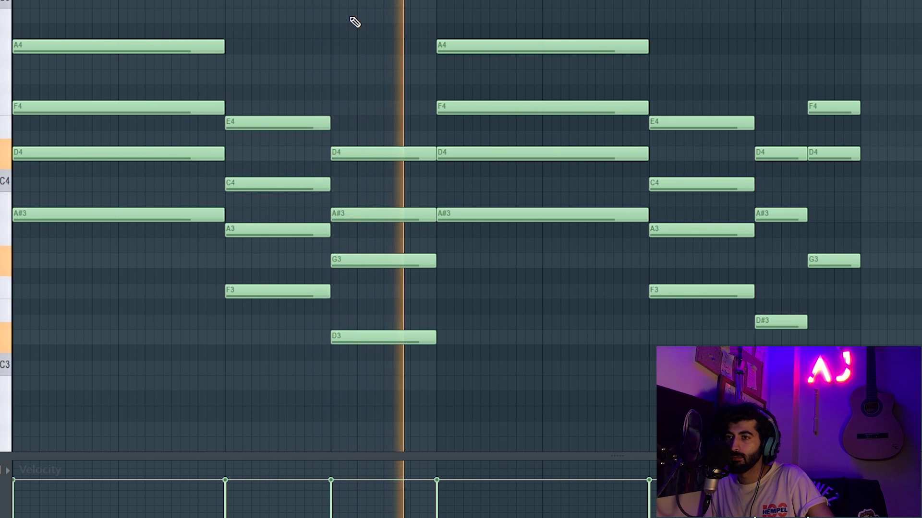
pyautogui.press('space')
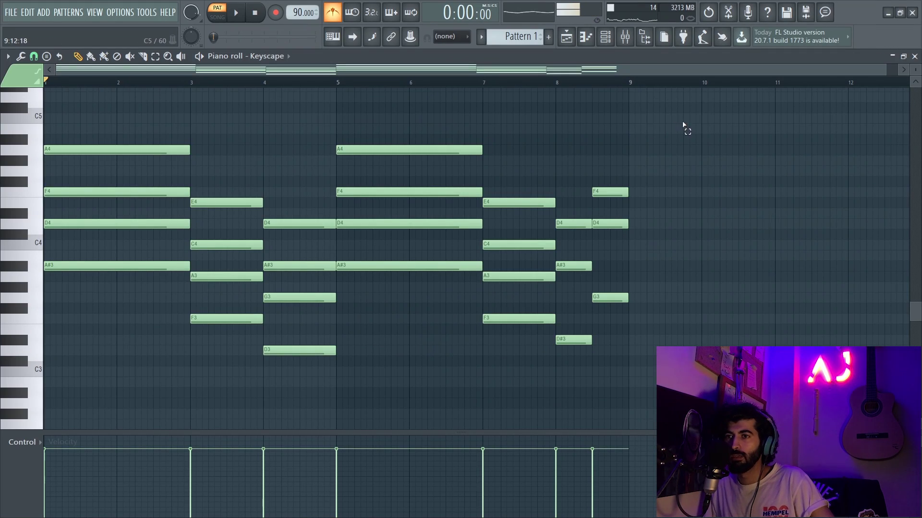
# - Strum all chords with Strumizer at -60% start velocity strength and alternating direction
pyautogui.moveTo(683, 125); pyautogui.dragTo(127, 409)
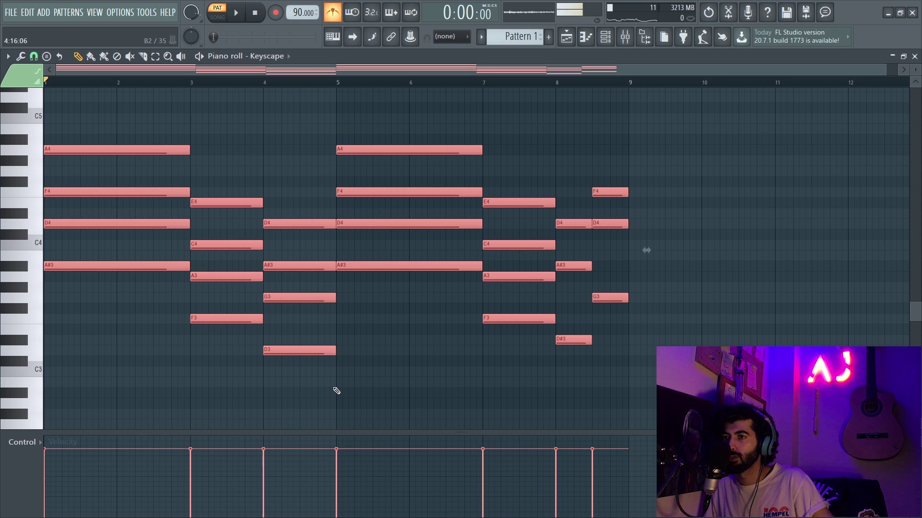
pyautogui.hotkey('alt', 's')
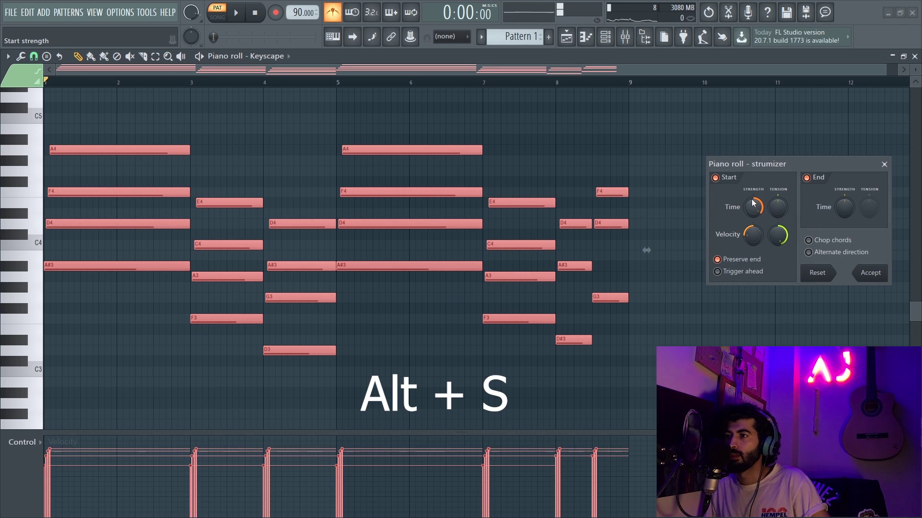
pyautogui.press('space')
pyautogui.press('space')
pyautogui.press('space')
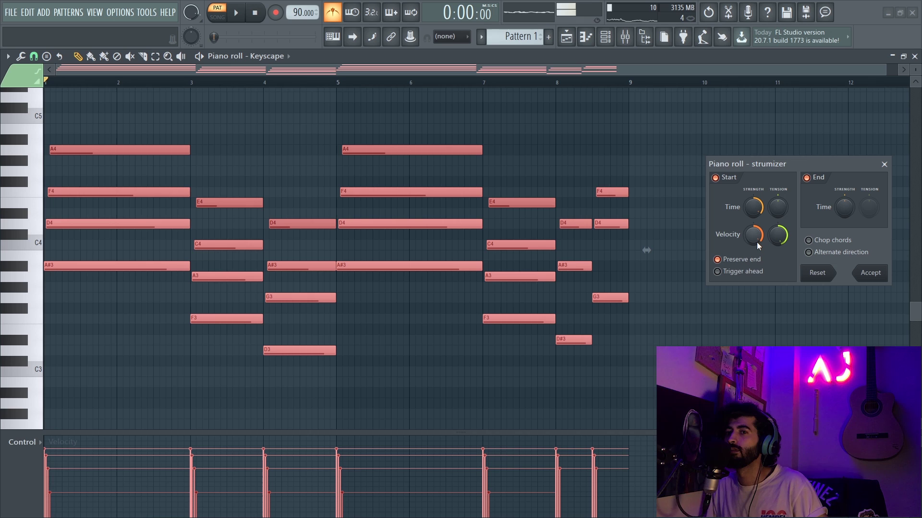
pyautogui.moveTo(757, 242); pyautogui.dragTo(757, 264)
pyautogui.click(808, 253)
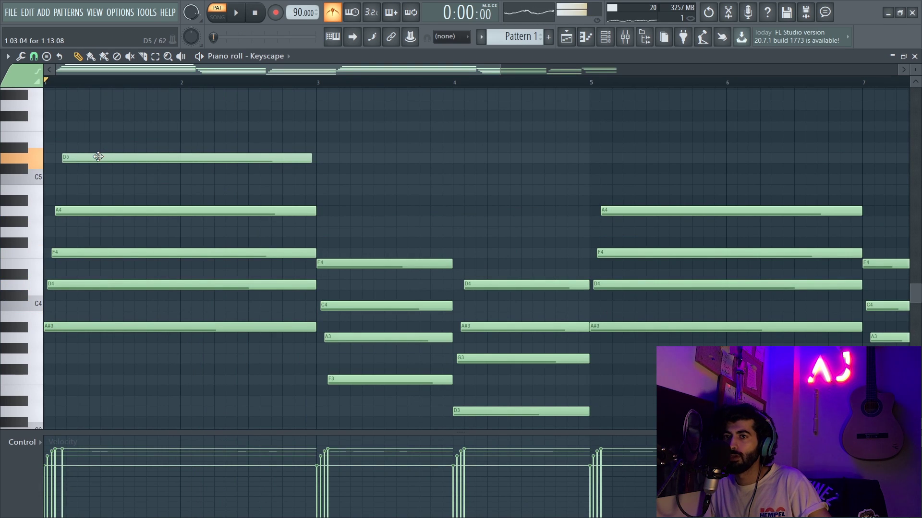
# - Select the D5 top note and audition the progression from the beginning
pyautogui.press('space')
pyautogui.click(143, 159)
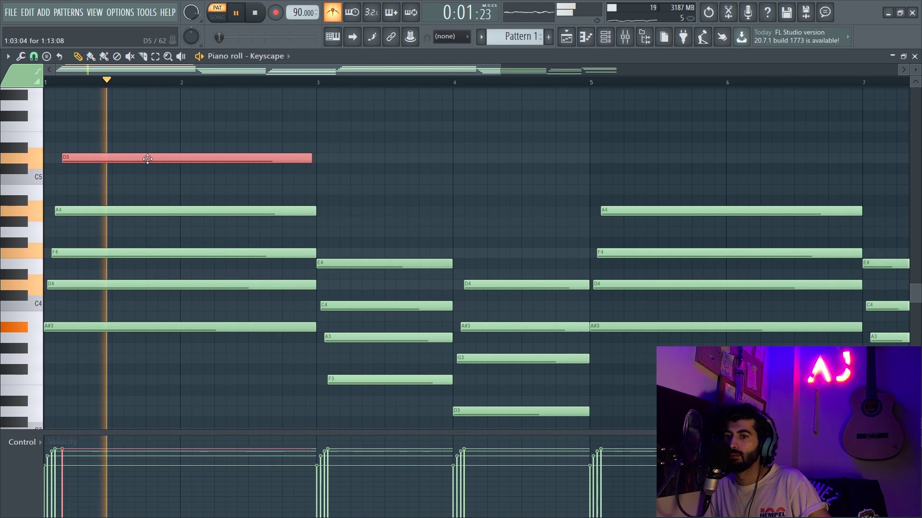
pyautogui.scroll(-2, 148, 159)
pyautogui.press('space')
pyautogui.press('space')
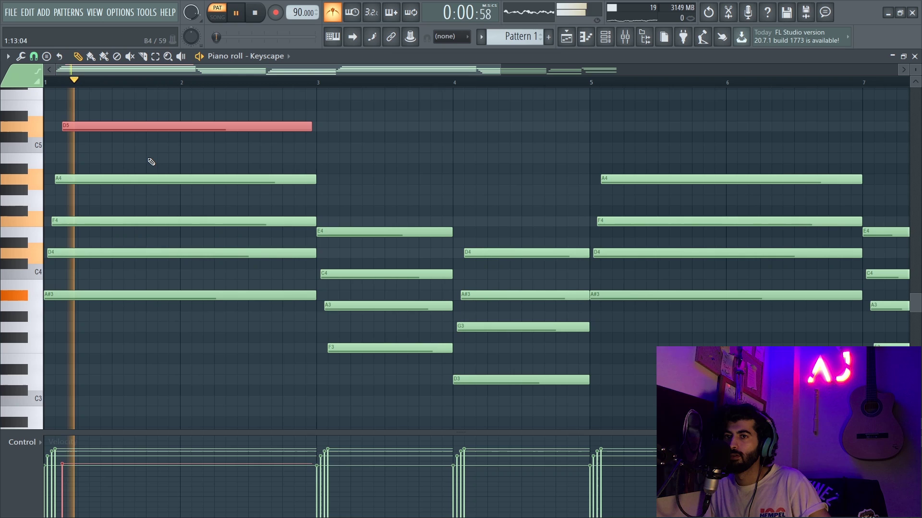
pyautogui.press('space')
pyautogui.press('space')
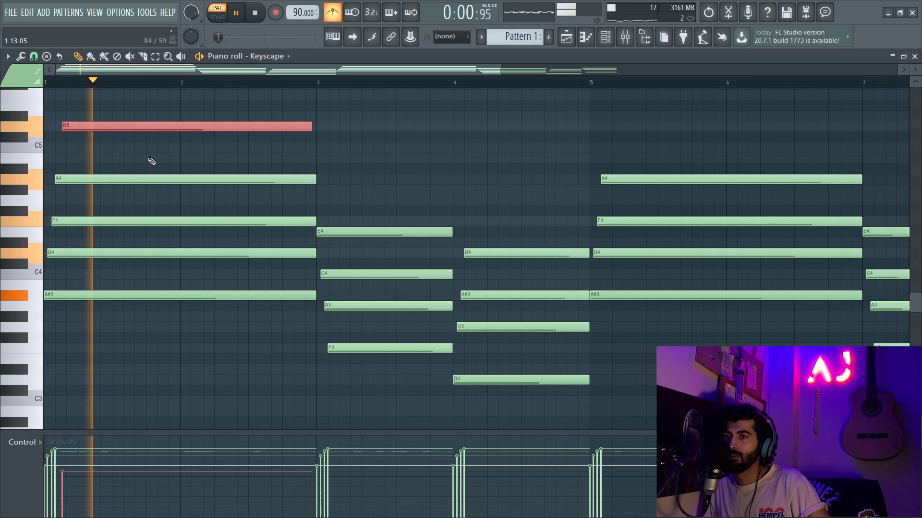
# - Select the lowest note of every chord, including the G3, A#3 and F3 notes
pyautogui.scroll(-3, 394, 179)
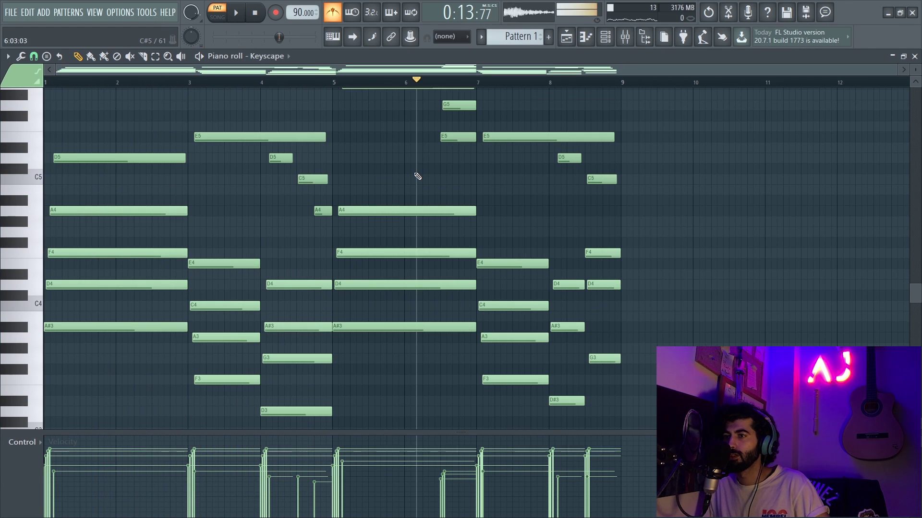
pyautogui.scroll(-3, 336, 240)
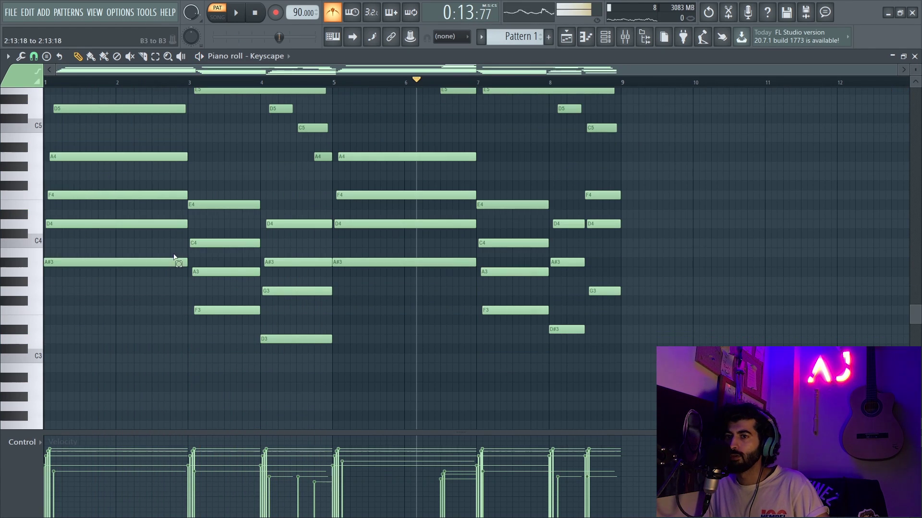
pyautogui.keyDown('ctrl'); pyautogui.click(115, 262); pyautogui.keyUp('ctrl')
pyautogui.keyDown('ctrl'); pyautogui.keyDown('shift'); pyautogui.click(212, 310); pyautogui.keyUp('shift'); pyautogui.keyUp('ctrl')
pyautogui.moveTo(278, 316); pyautogui.dragTo(285, 363)
pyautogui.moveTo(305, 285); pyautogui.dragTo(329, 312)
pyautogui.keyDown('ctrl'); pyautogui.keyDown('shift'); pyautogui.click(379, 262); pyautogui.keyUp('shift'); pyautogui.keyUp('ctrl')
pyautogui.keyDown('ctrl'); pyautogui.keyDown('shift'); pyautogui.click(514, 310); pyautogui.keyUp('shift'); pyautogui.keyUp('ctrl')
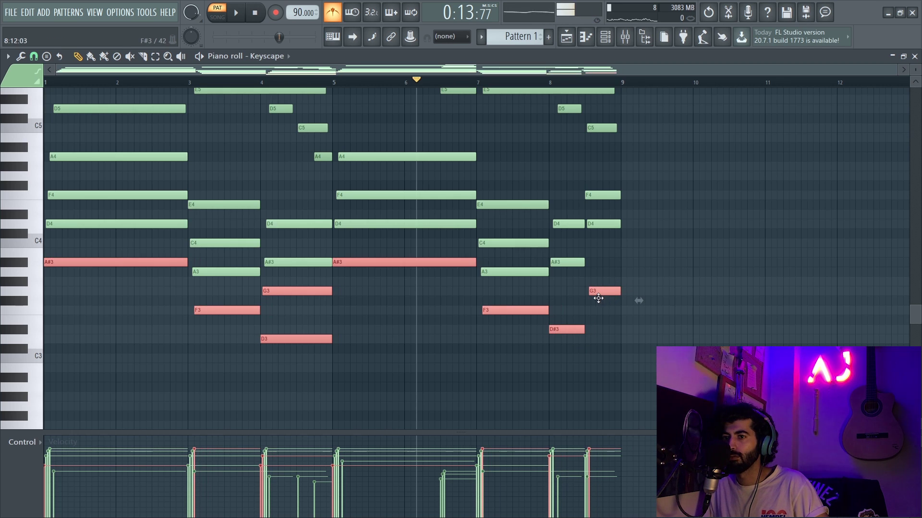
pyautogui.hotkey('ctrl', 'Down')
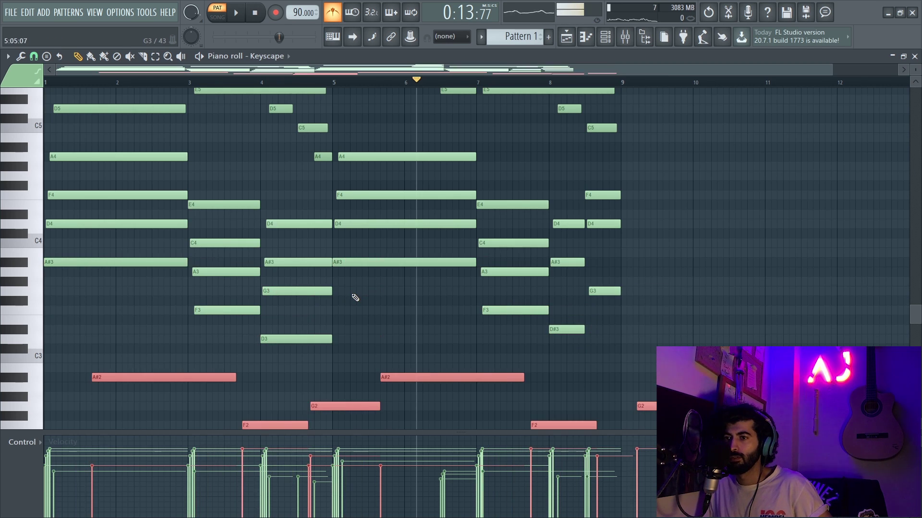
pyautogui.scroll(-3, 255, 313)
pyautogui.hotkey('ctrl', 'd')
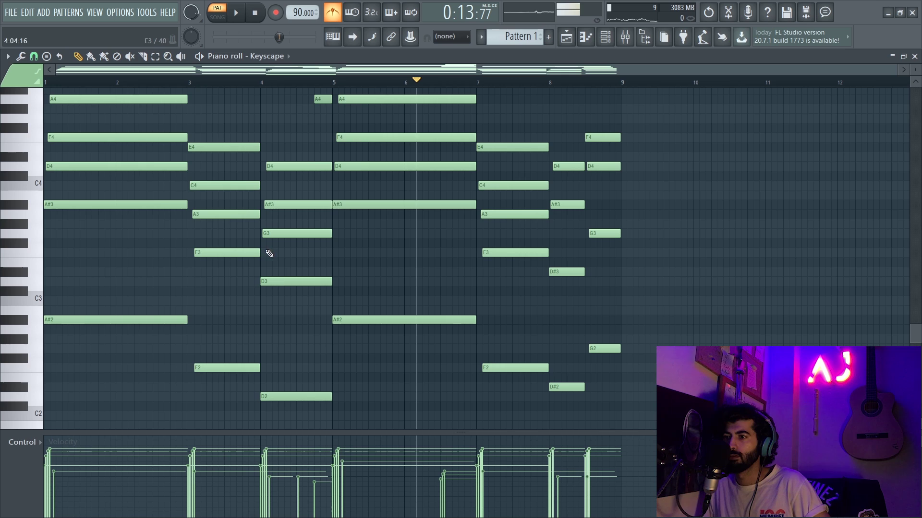
pyautogui.press('space')
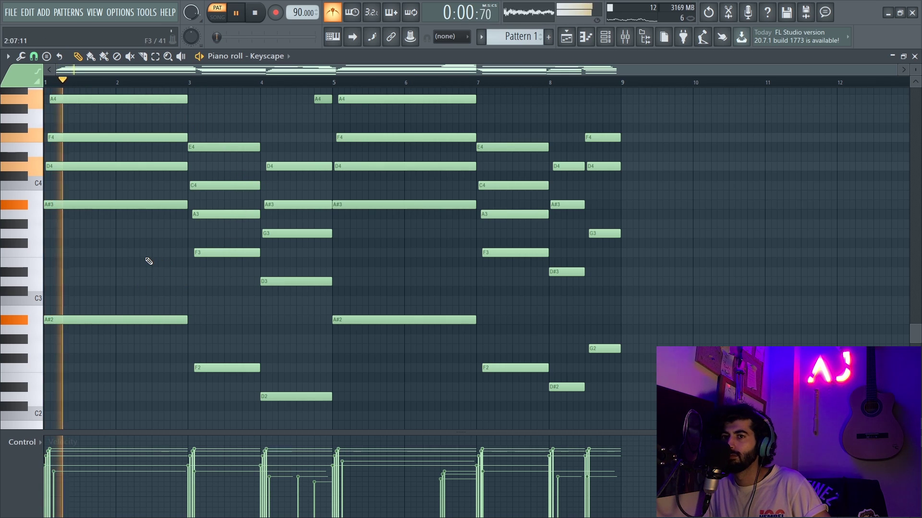
pyautogui.moveTo(122, 287); pyautogui.dragTo(363, 406)
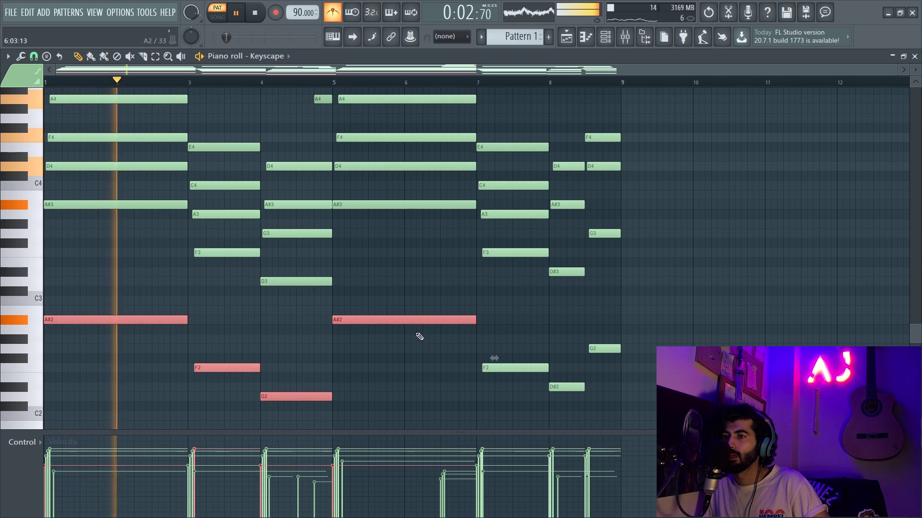
pyautogui.hotkey('ctrl', 'd')
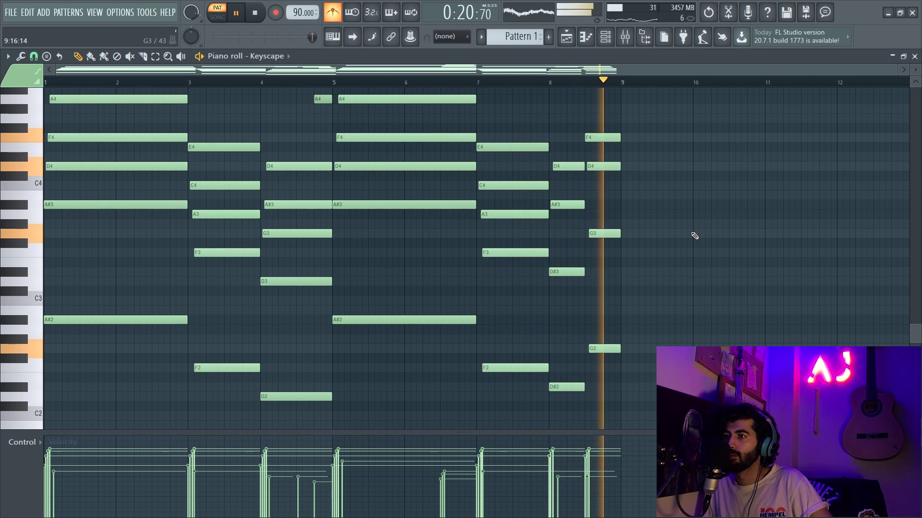
pyautogui.press('space')
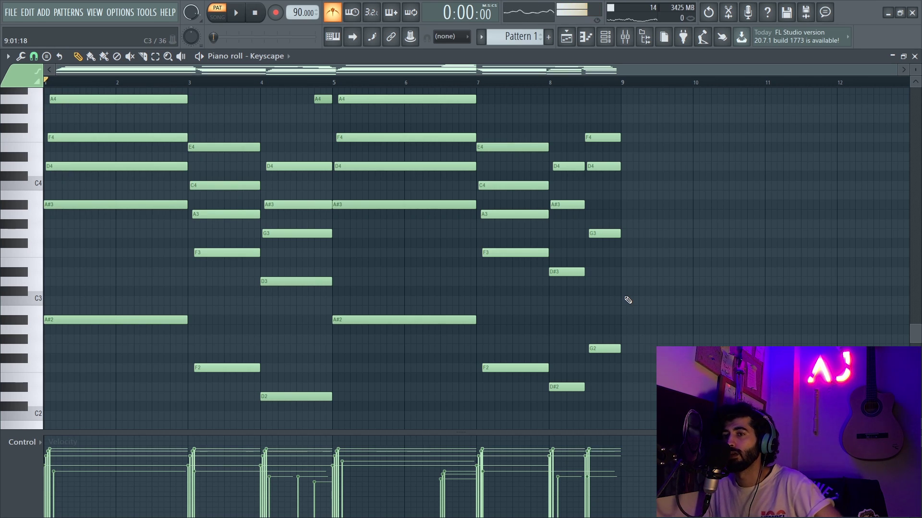
# - Load Reels into the first effect slot of the Keyscape mixer insert
pyautogui.click(605, 38)
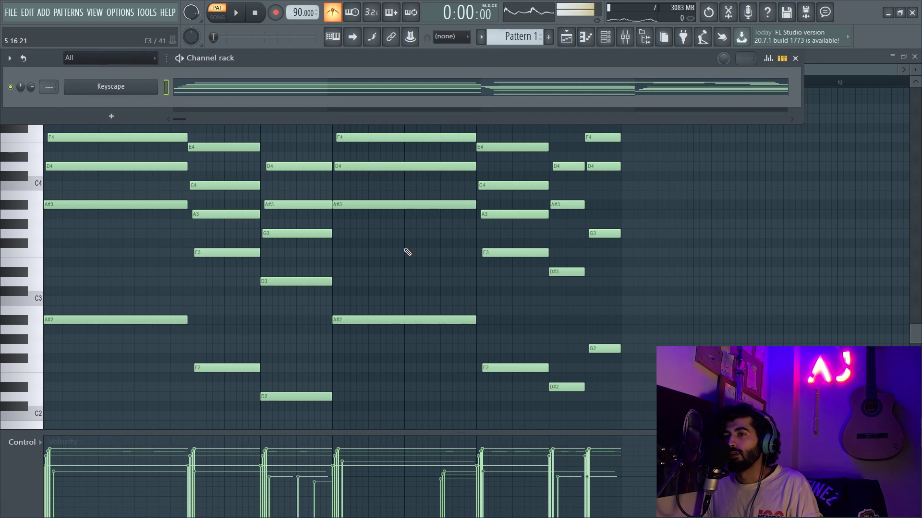
pyautogui.press('F6')
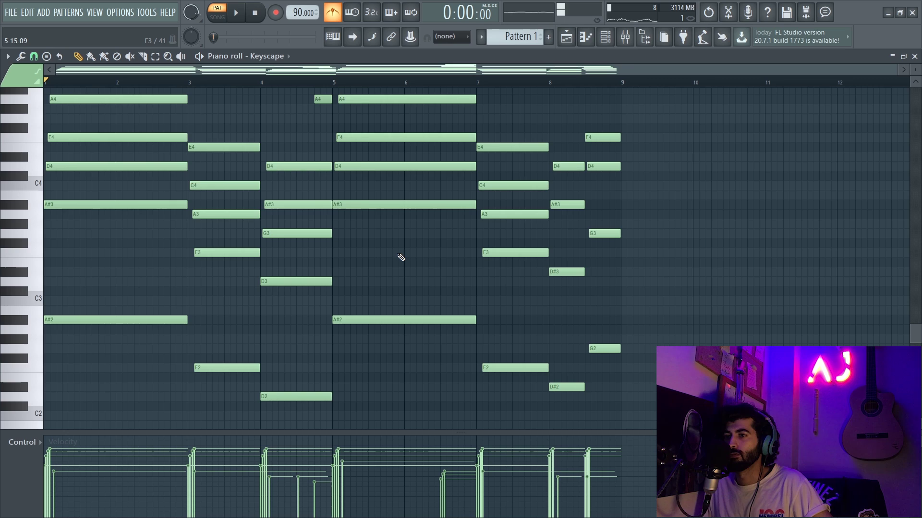
pyautogui.press('F9')
pyautogui.click(821, 94)
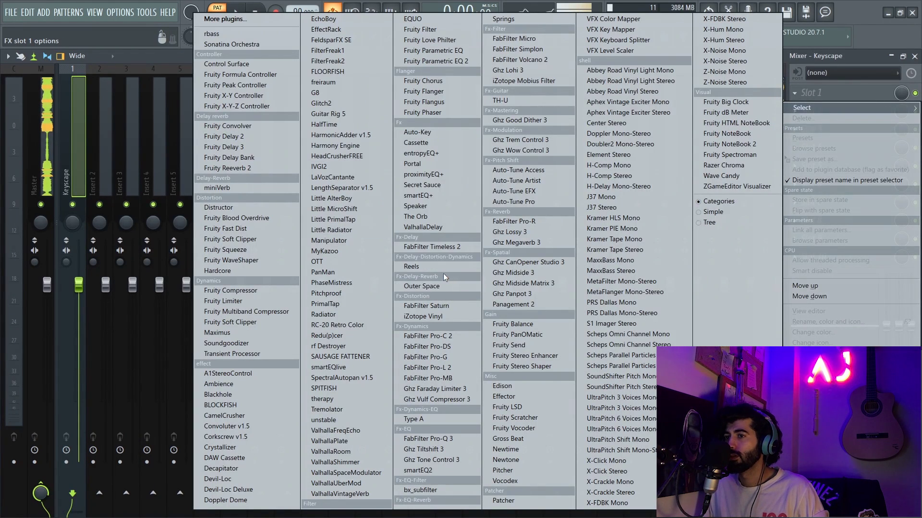
pyautogui.click(422, 267)
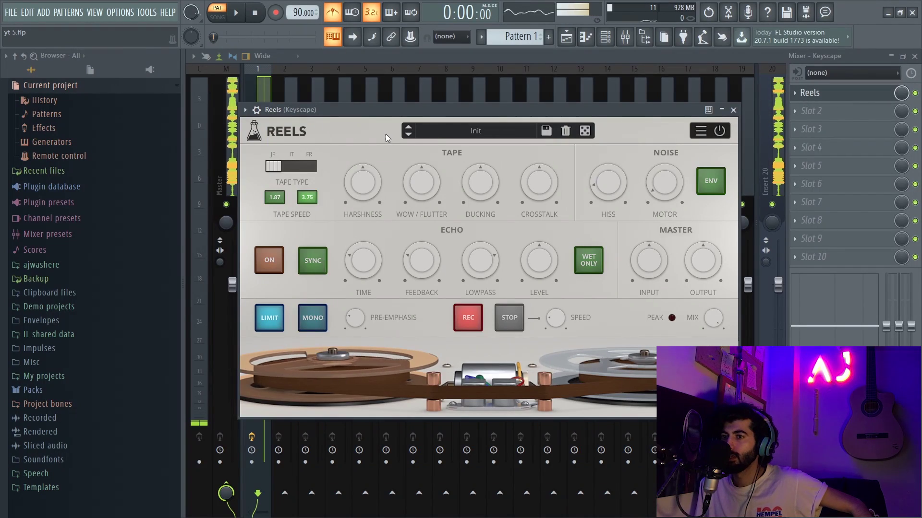
# - Apply the Reels Bad Tape preset and mute Insert 20 while listening
pyautogui.click(455, 41)
pyautogui.moveTo(459, 73)
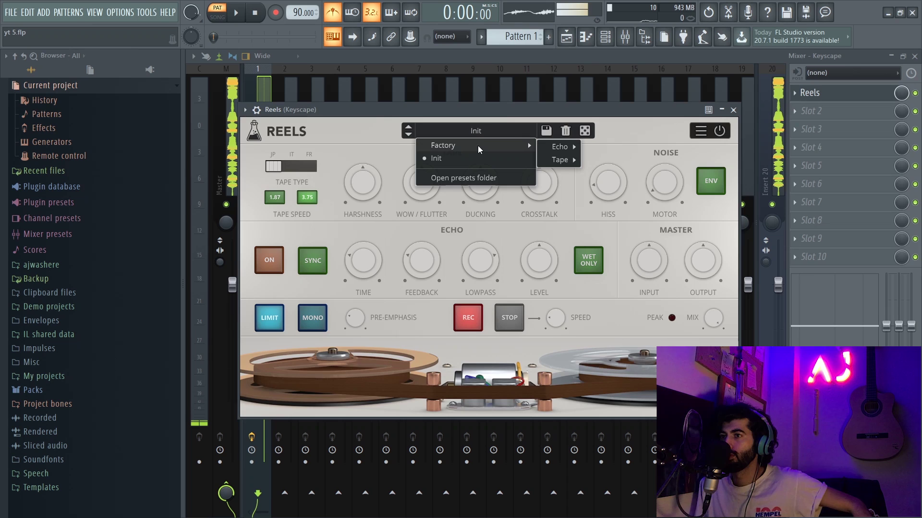
pyautogui.moveTo(559, 159)
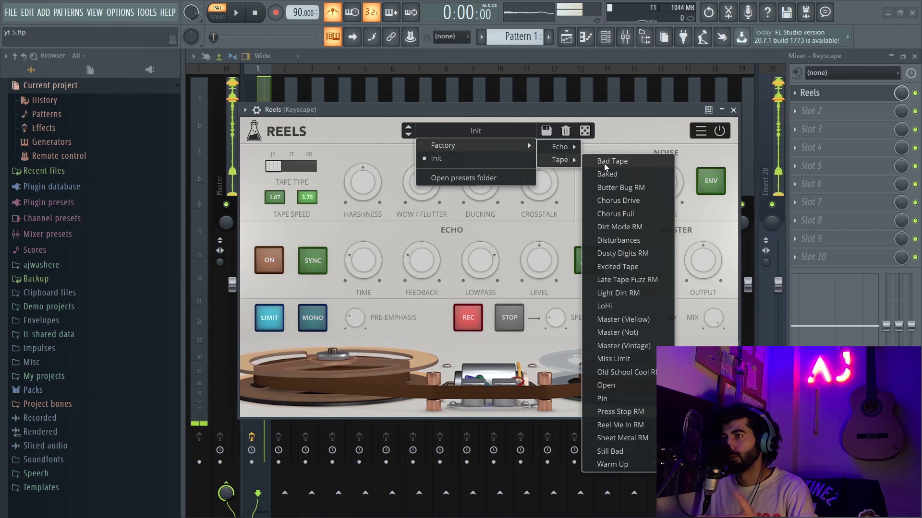
pyautogui.click(604, 163)
pyautogui.moveTo(425, 113); pyautogui.dragTo(469, 224)
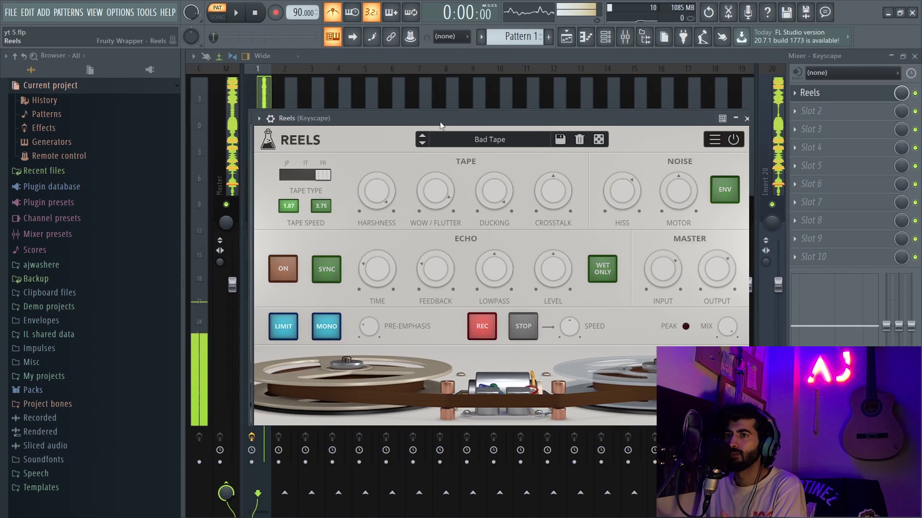
pyautogui.click(779, 221)
pyautogui.press('space')
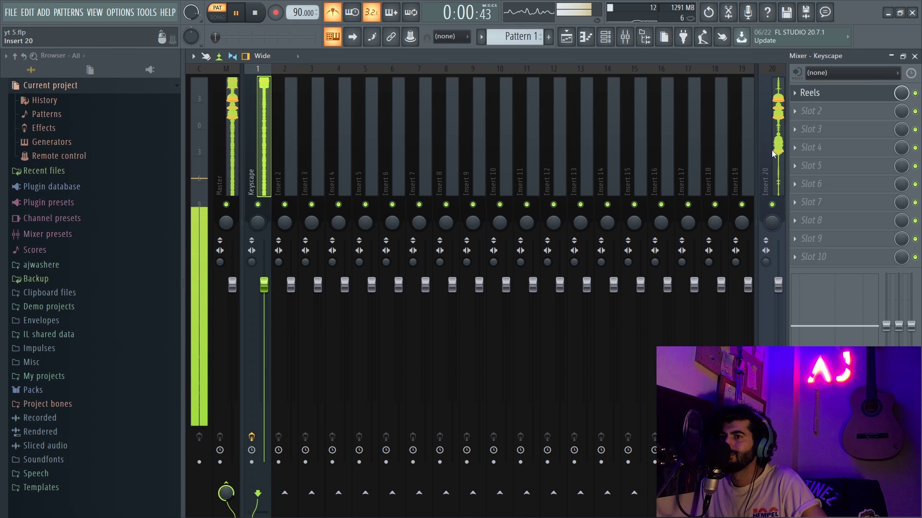
pyautogui.click(772, 205)
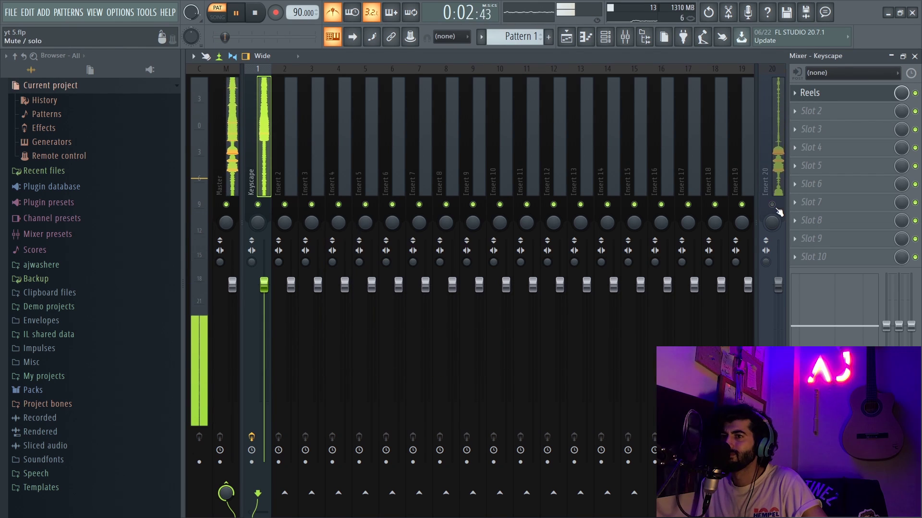
pyautogui.press('space')
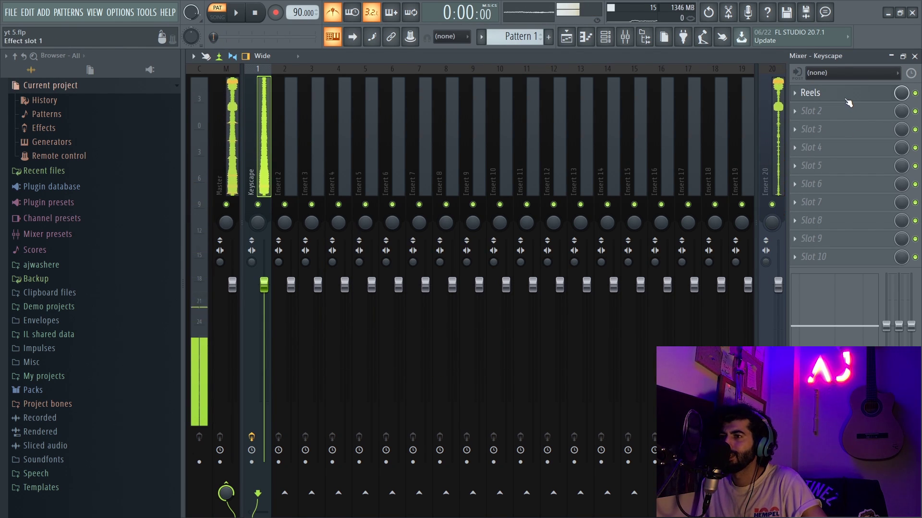
# - Adjust the Reels harshness, settling around 73%
pyautogui.click(843, 99)
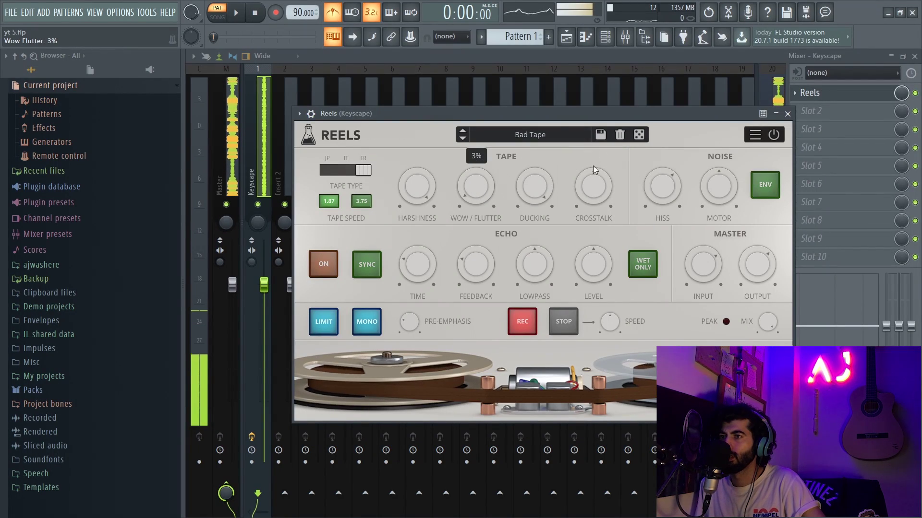
pyautogui.moveTo(446, 133); pyautogui.dragTo(443, 162)
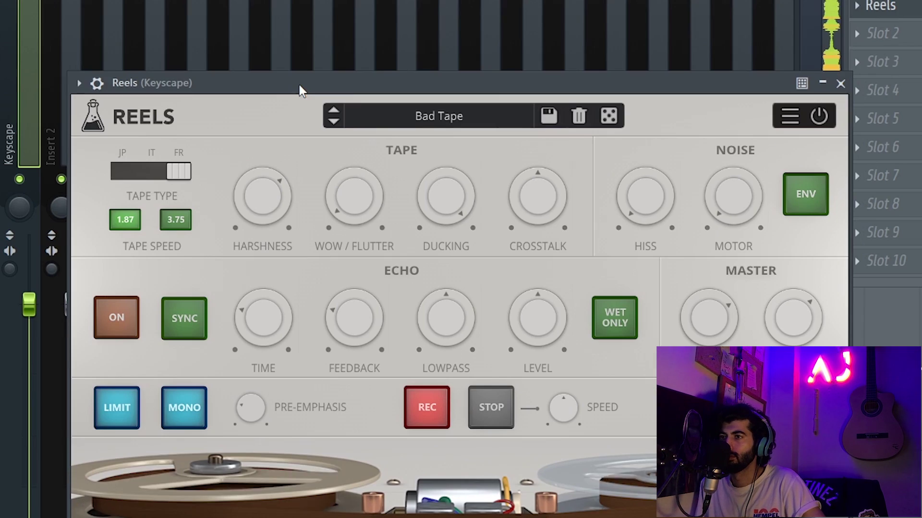
pyautogui.moveTo(272, 193)
pyautogui.mouseDown()
pyautogui.moveTo(269, 167)
pyautogui.moveTo(269, 191)
pyautogui.mouseUp()
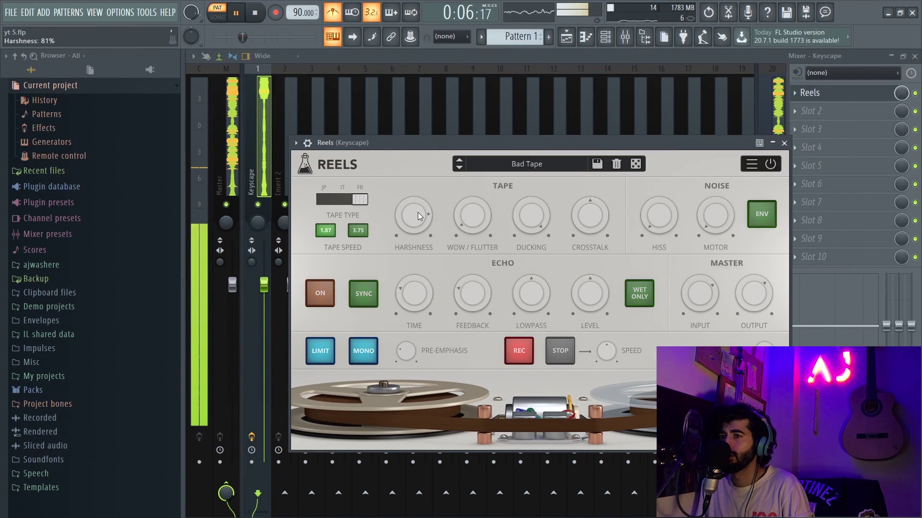
pyautogui.moveTo(269, 191); pyautogui.dragTo(269, 206)
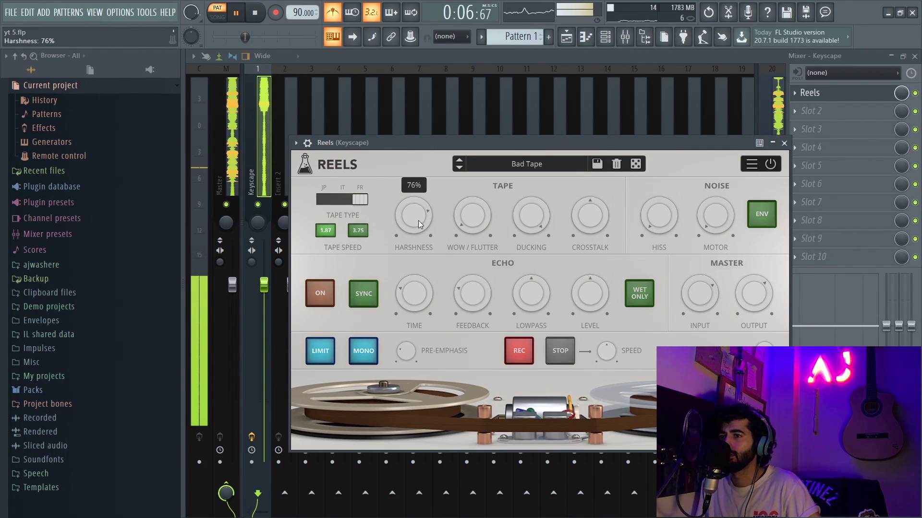
pyautogui.click(784, 143)
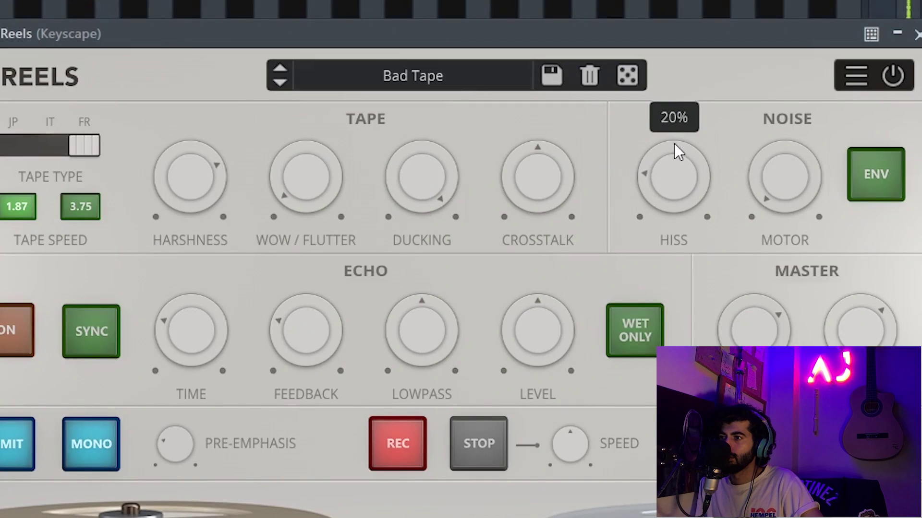
# - Raise hiss to about 30% and motor noise to about 34%, then push harshness higher
pyautogui.moveTo(659, 198); pyautogui.dragTo(661, 187)
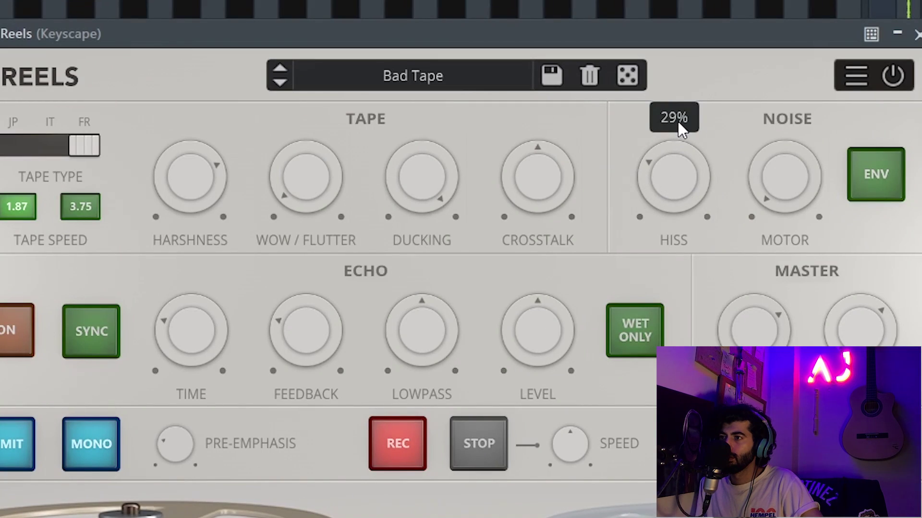
pyautogui.moveTo(778, 188); pyautogui.dragTo(770, 110)
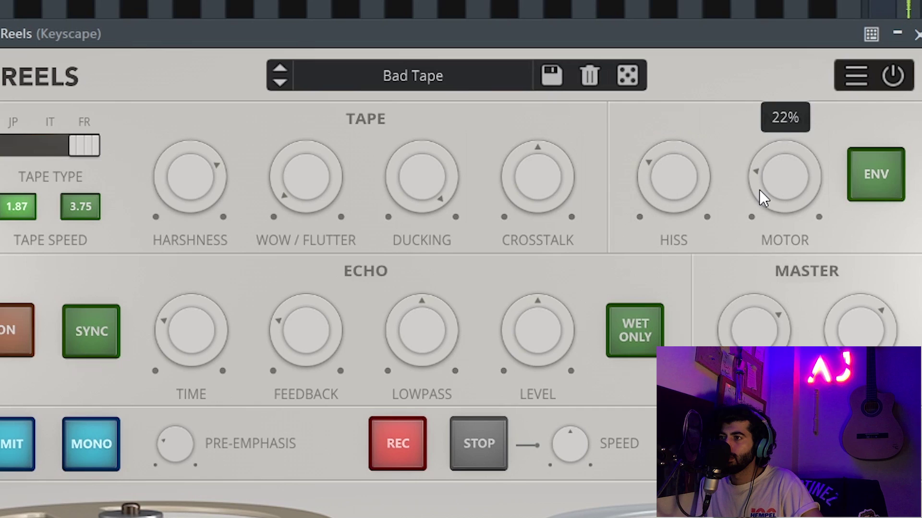
pyautogui.moveTo(764, 197); pyautogui.dragTo(760, 178)
pyautogui.scroll(2, 668, 211)
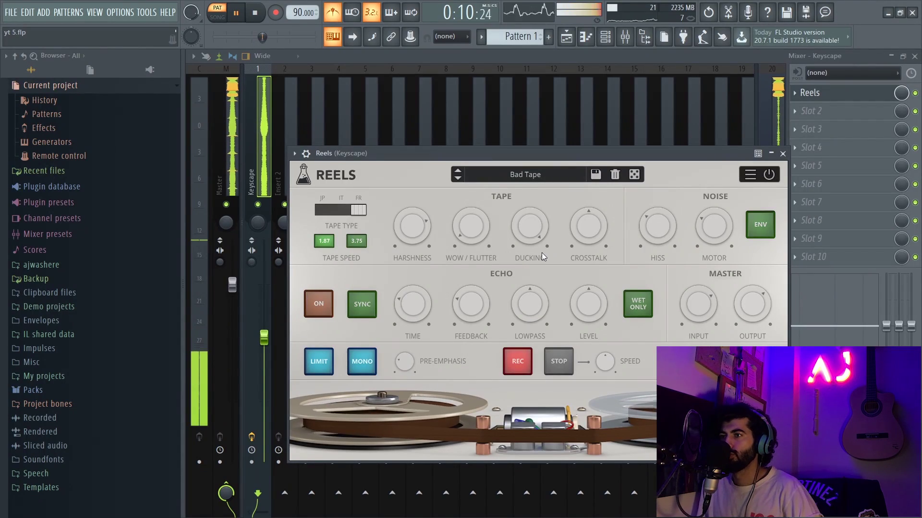
pyautogui.moveTo(565, 151); pyautogui.dragTo(570, 137)
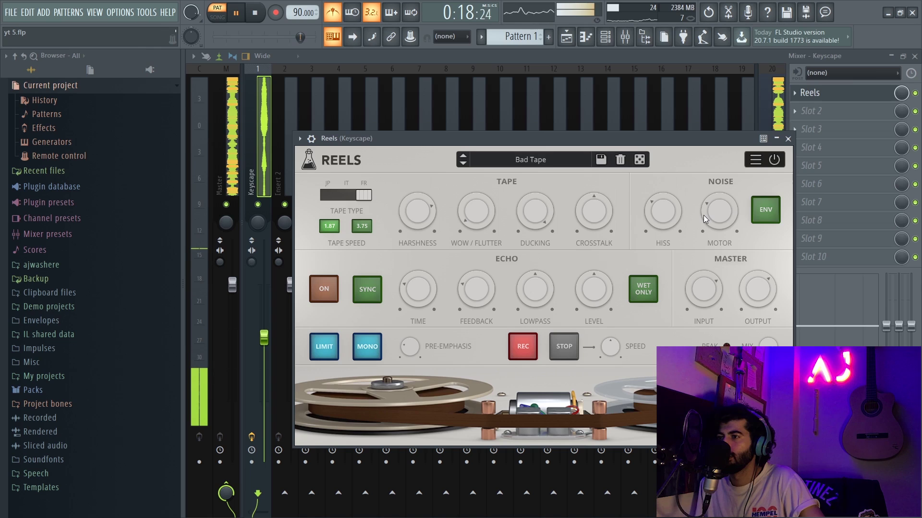
pyautogui.moveTo(709, 224); pyautogui.dragTo(710, 216)
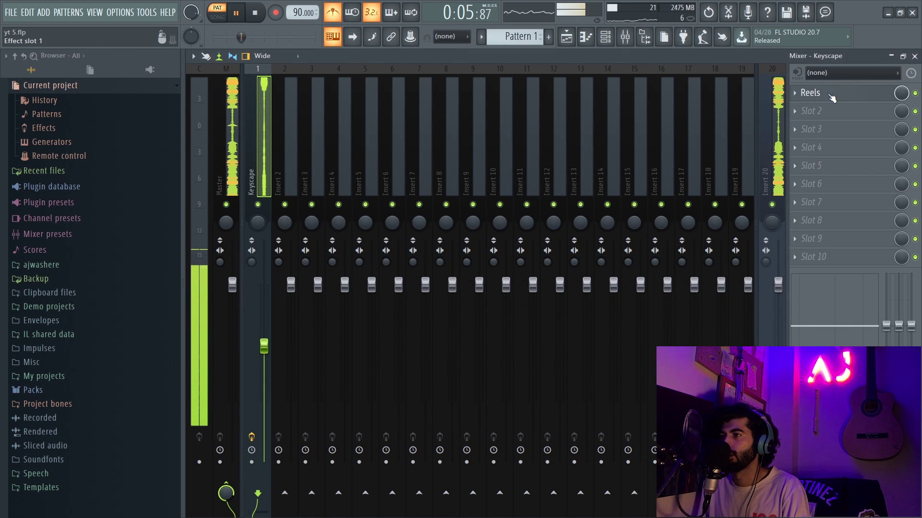
pyautogui.click(831, 94)
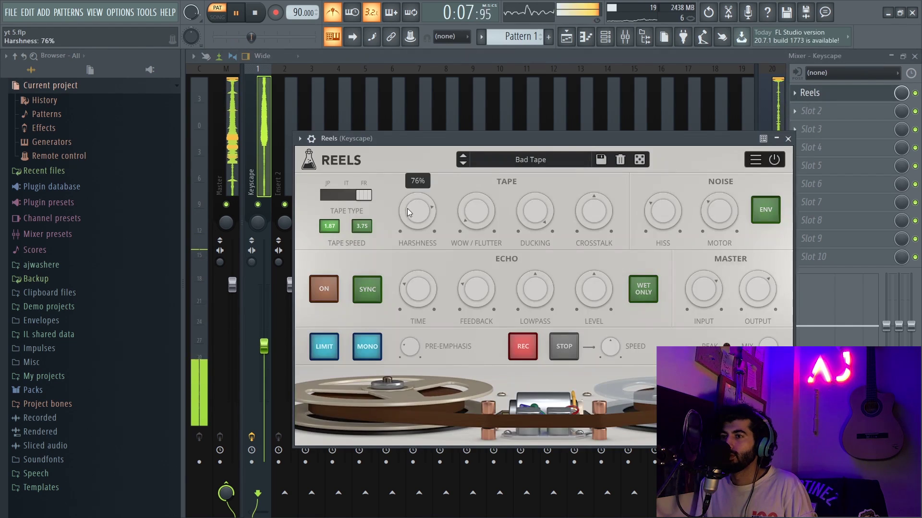
pyautogui.moveTo(407, 208); pyautogui.dragTo(414, 180)
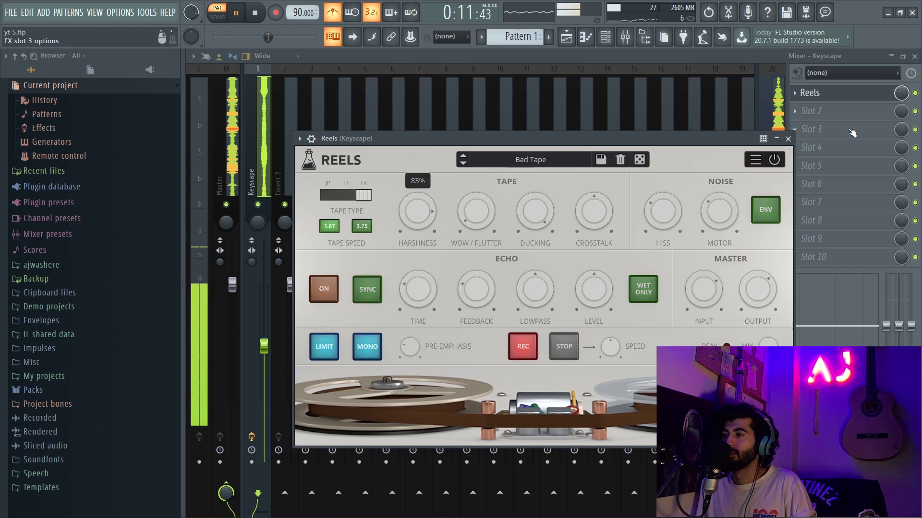
# - Load Ghz Wow Control 3 into the second effect slot after Reels
pyautogui.click(811, 93)
pyautogui.click(797, 112)
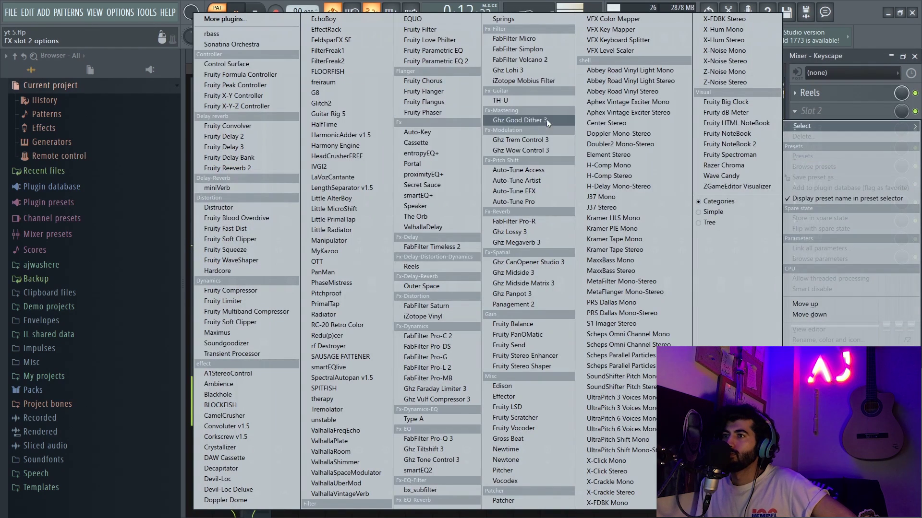
pyautogui.click(507, 150)
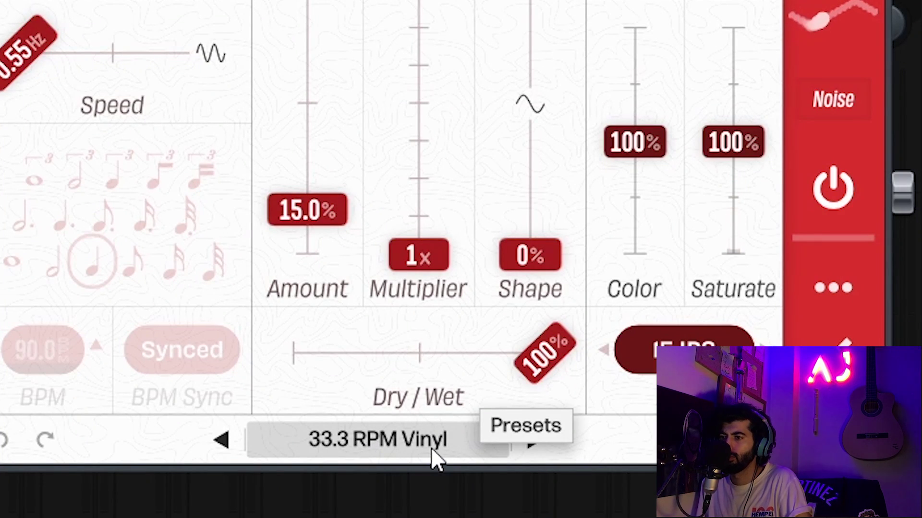
# - Try the 78 RPM Vinyl preset, then step back to 33.3 RPM Vinyl and close Wow Control
pyautogui.click(431, 448)
pyautogui.click(109, 21)
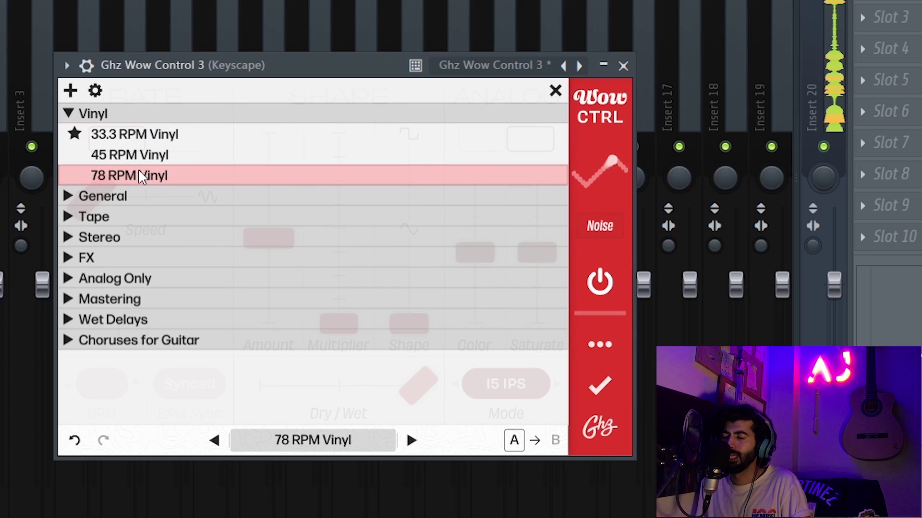
pyautogui.click(214, 441)
pyautogui.click(214, 440)
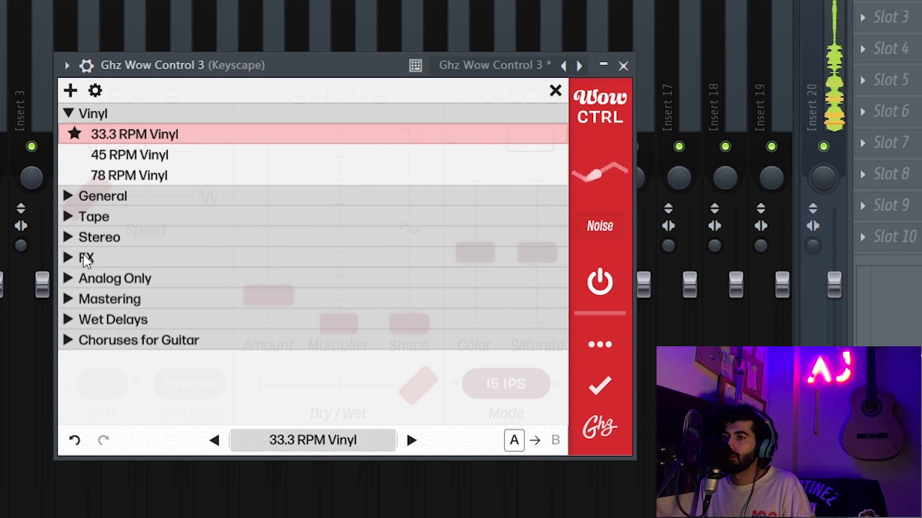
pyautogui.click(623, 66)
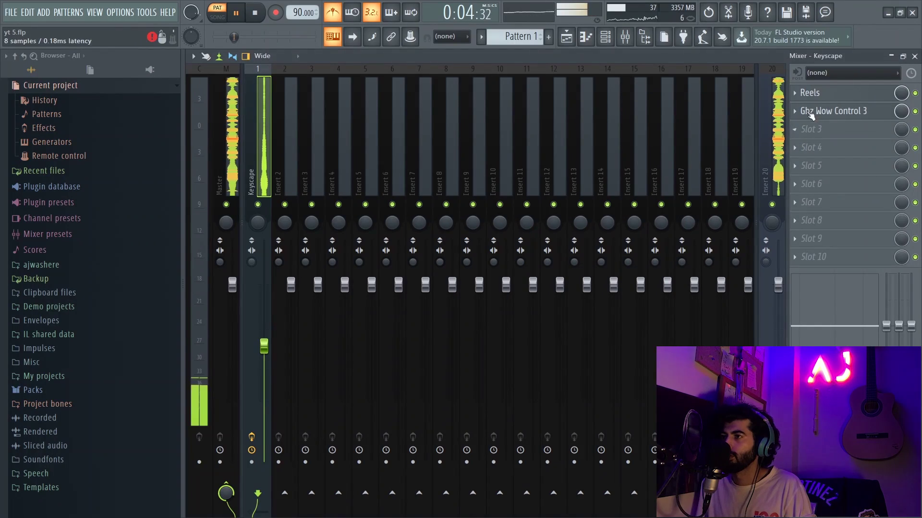
# - Load Ghz Lohi 3 into slot 3 with the Bass preset What's Goin' On
pyautogui.click(894, 17)
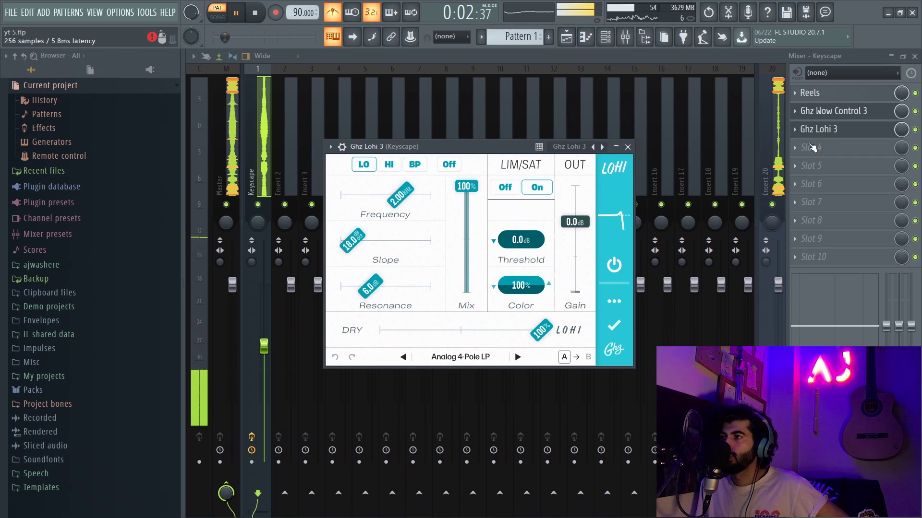
pyautogui.moveTo(394, 147); pyautogui.dragTo(419, 173)
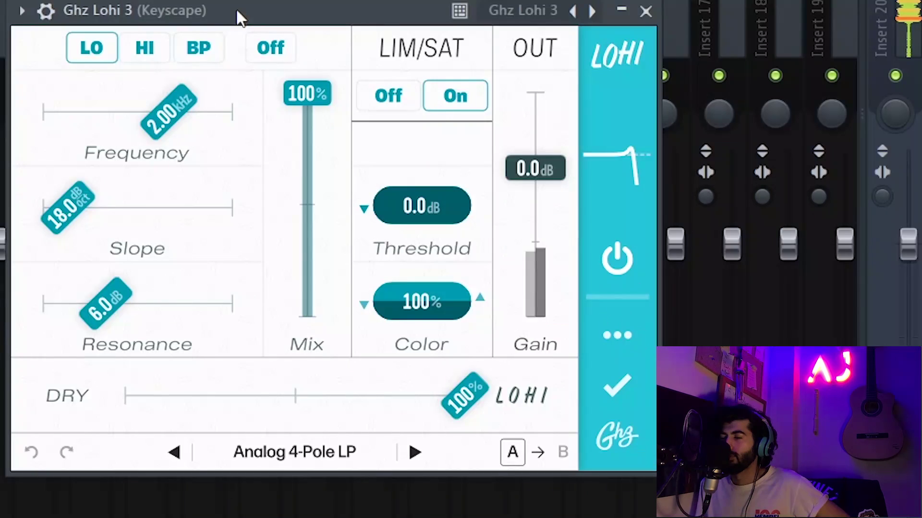
pyautogui.click(295, 452)
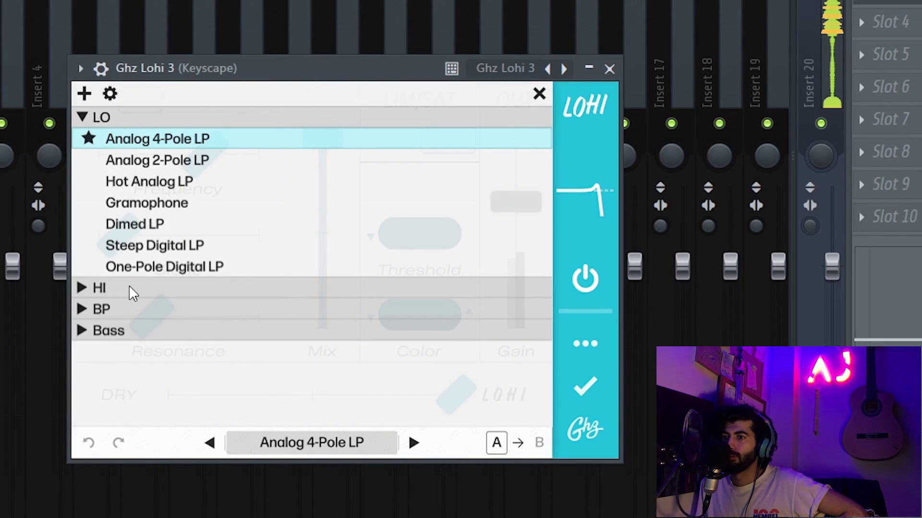
pyautogui.click(83, 332)
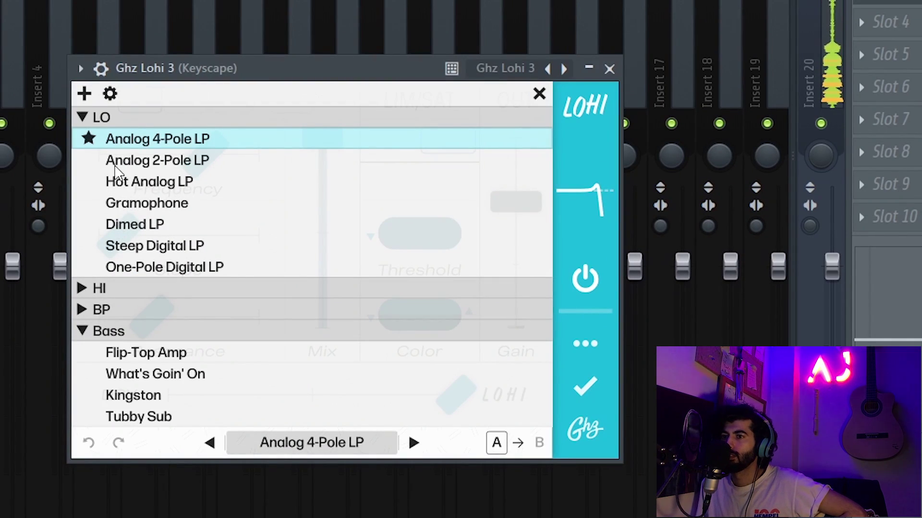
pyautogui.click(83, 118)
pyautogui.click(127, 225)
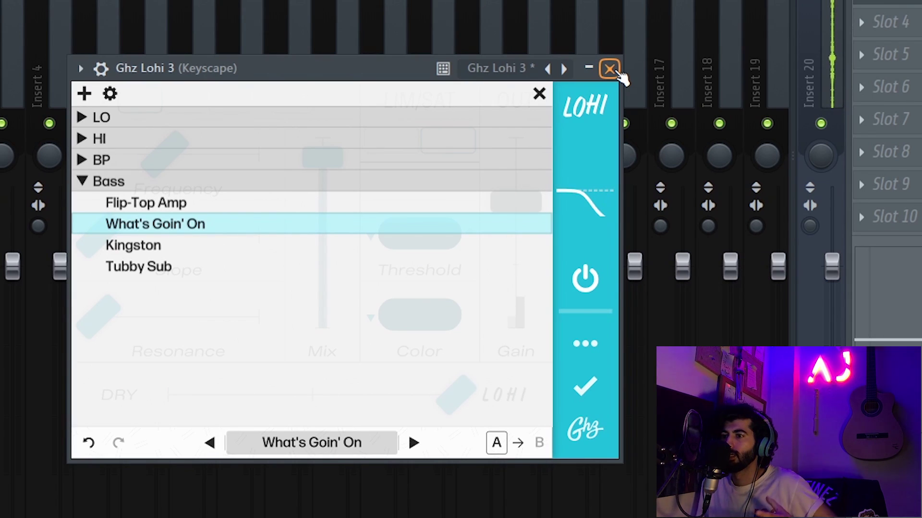
# - Raise the Keyscape channel volume slightly and bring up the effect slot 4 menu
pyautogui.click(609, 69)
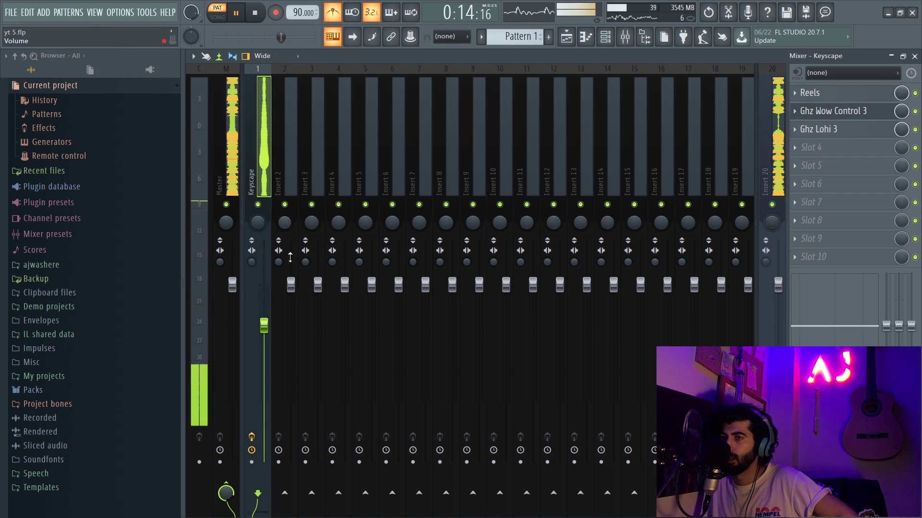
pyautogui.moveTo(264, 326); pyautogui.dragTo(264, 321)
pyautogui.click(811, 148)
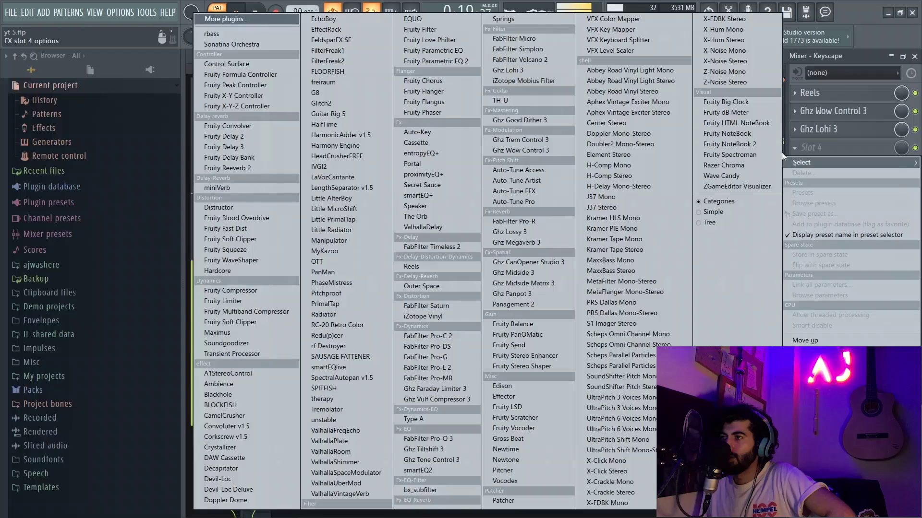
# - Add Ambience to slot 4 with the Papen-dark rimba room preset and 1428 ms decay
pyautogui.click(264, 384)
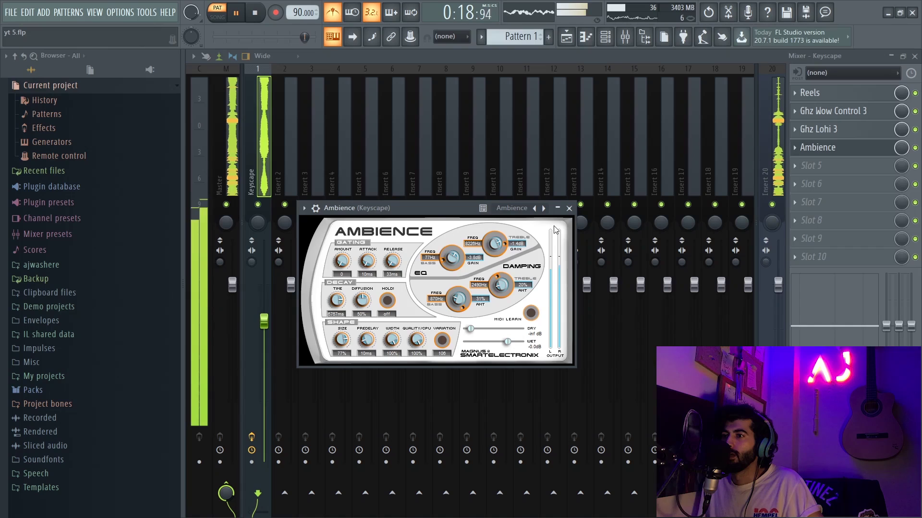
pyautogui.press('space')
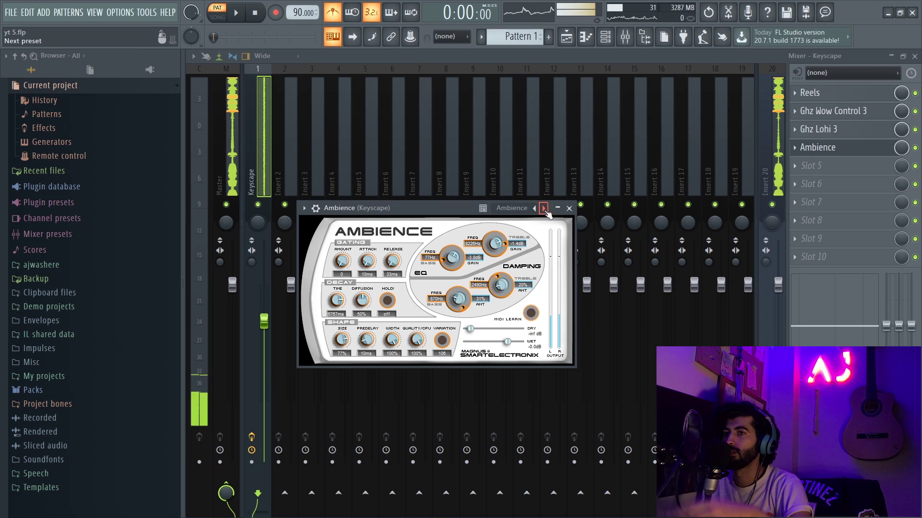
pyautogui.click(263, 208)
pyautogui.click(829, 148)
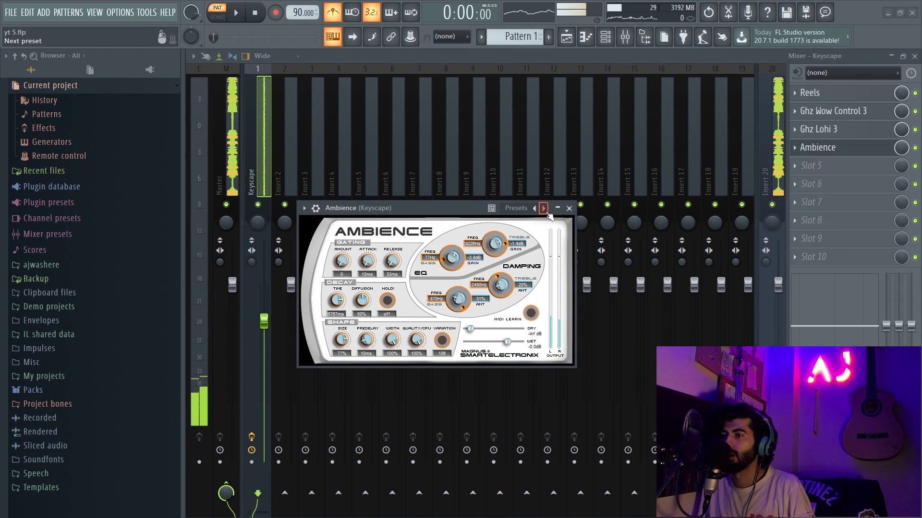
pyautogui.rightClick(545, 211)
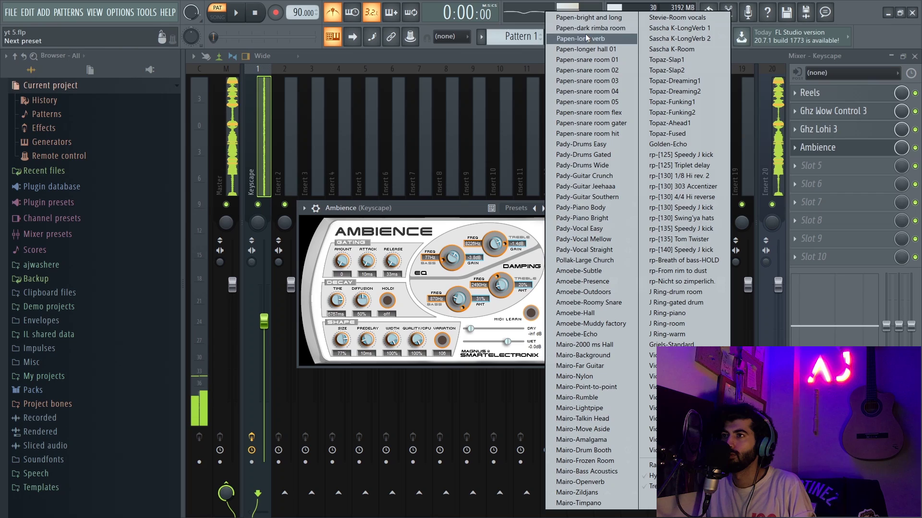
pyautogui.click(588, 28)
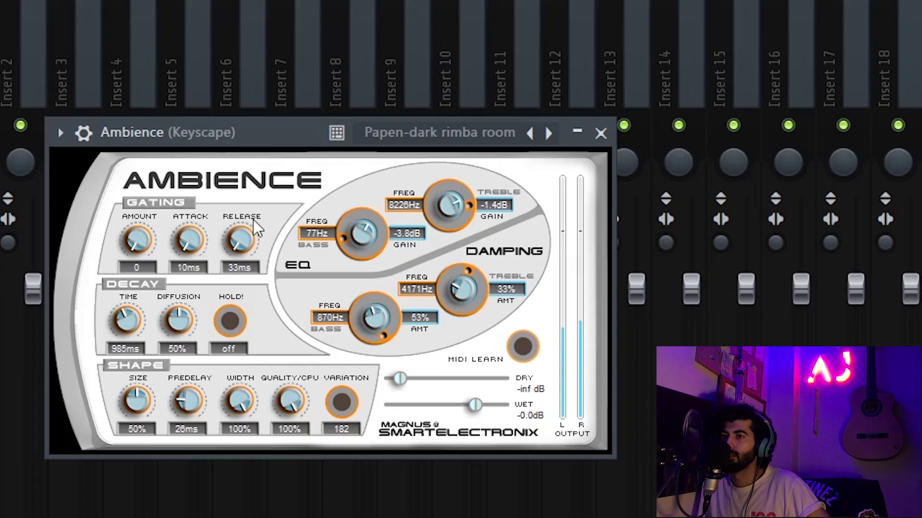
pyautogui.click(601, 134)
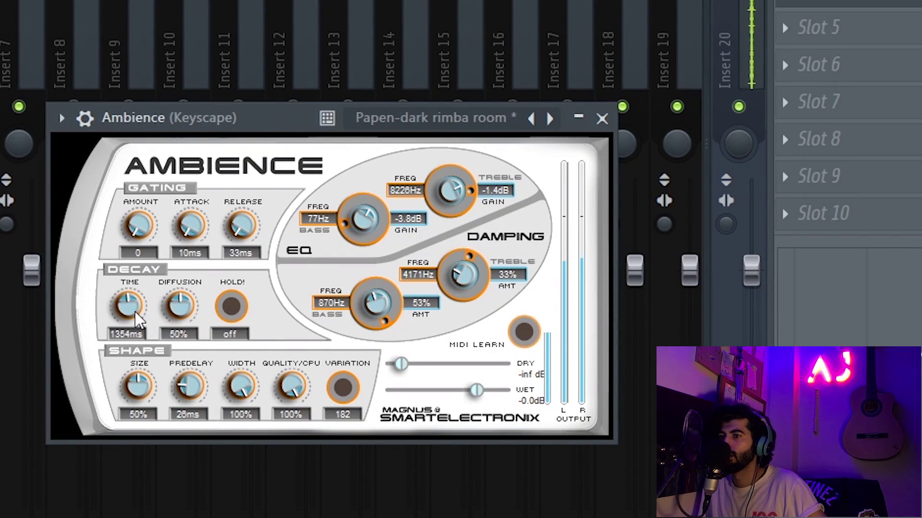
pyautogui.moveTo(115, 339); pyautogui.dragTo(126, 305)
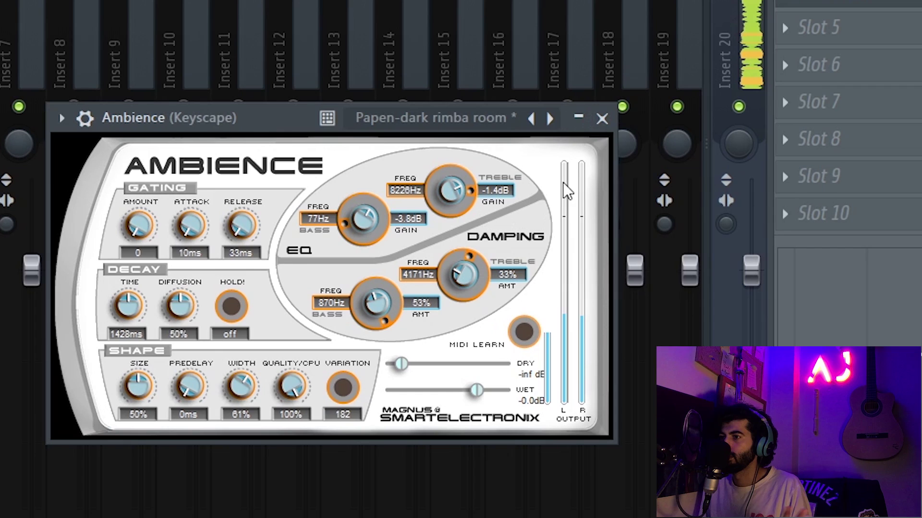
# - In Pro-Q 3, add a high cut near 1.8 kHz and a bell cut around 300 Hz
pyautogui.click(602, 118)
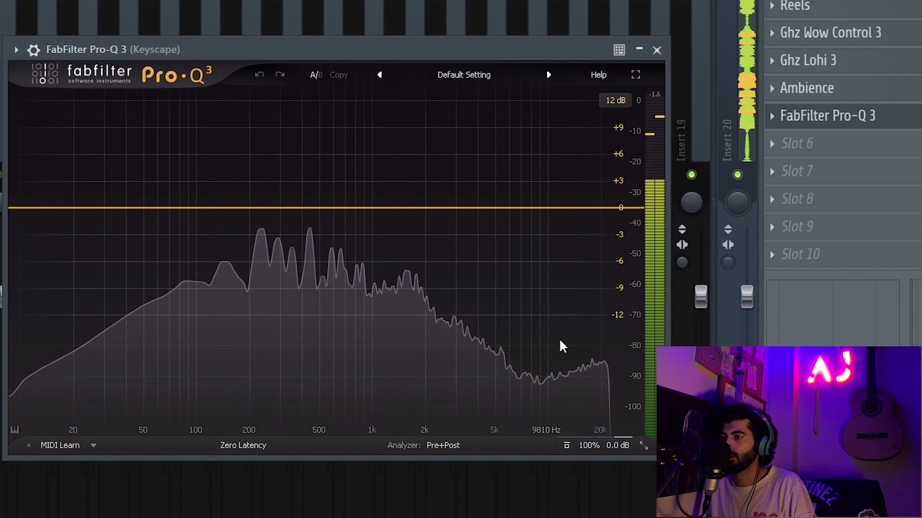
pyautogui.moveTo(546, 206); pyautogui.dragTo(479, 209)
pyautogui.scroll(-2, 439, 259)
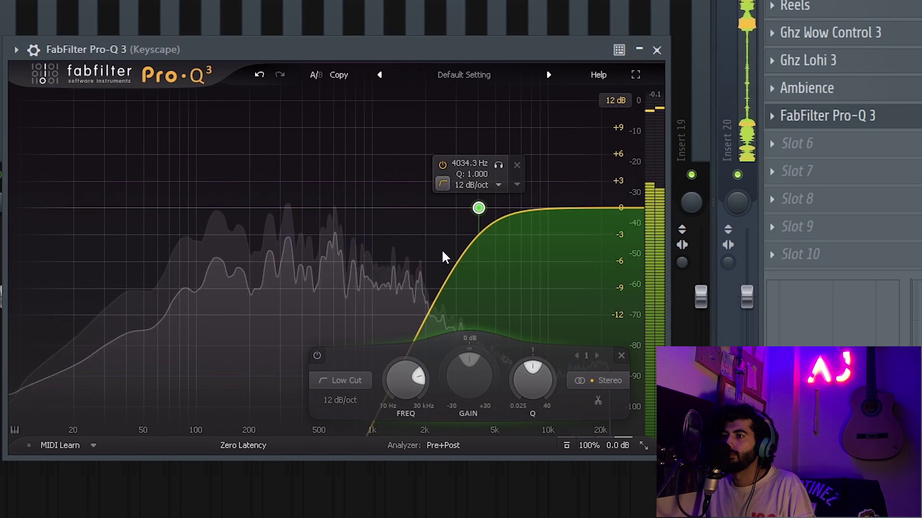
pyautogui.scroll(-2, 442, 257)
pyautogui.scroll(-1, 475, 188)
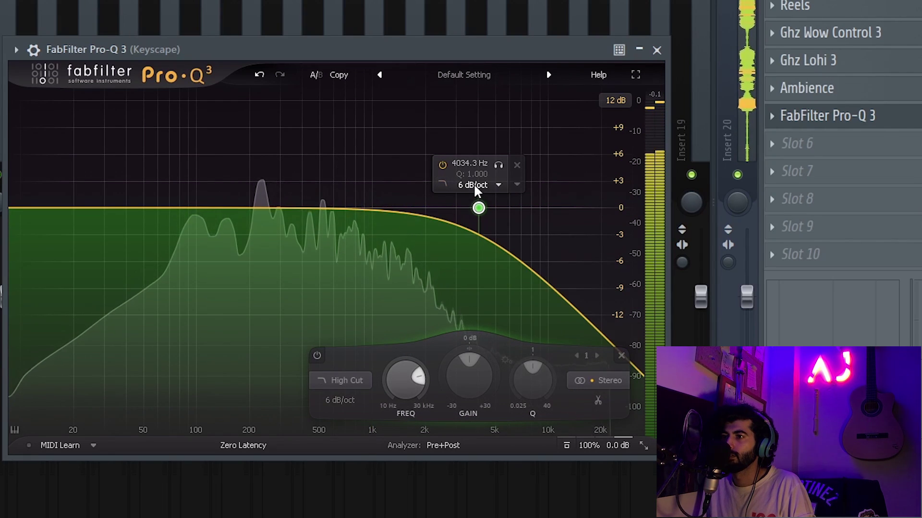
pyautogui.moveTo(479, 208); pyautogui.dragTo(393, 212)
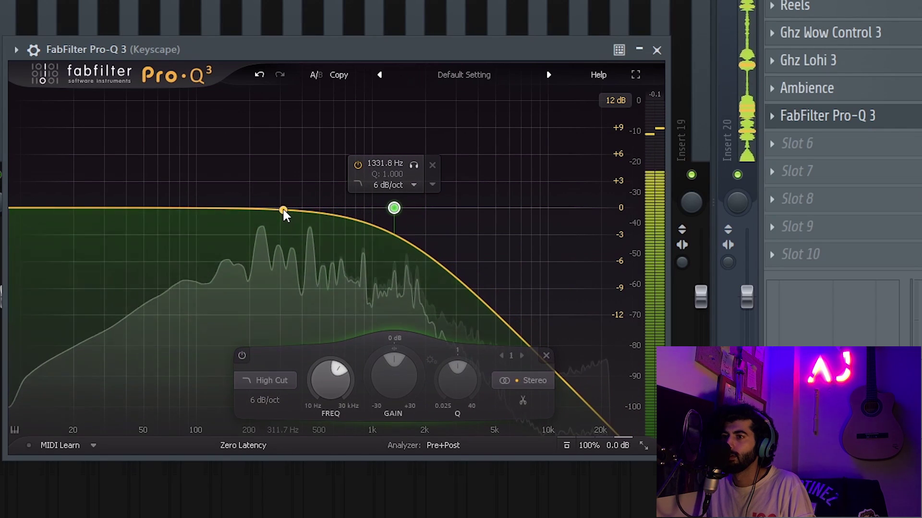
pyautogui.moveTo(283, 212); pyautogui.dragTo(299, 263)
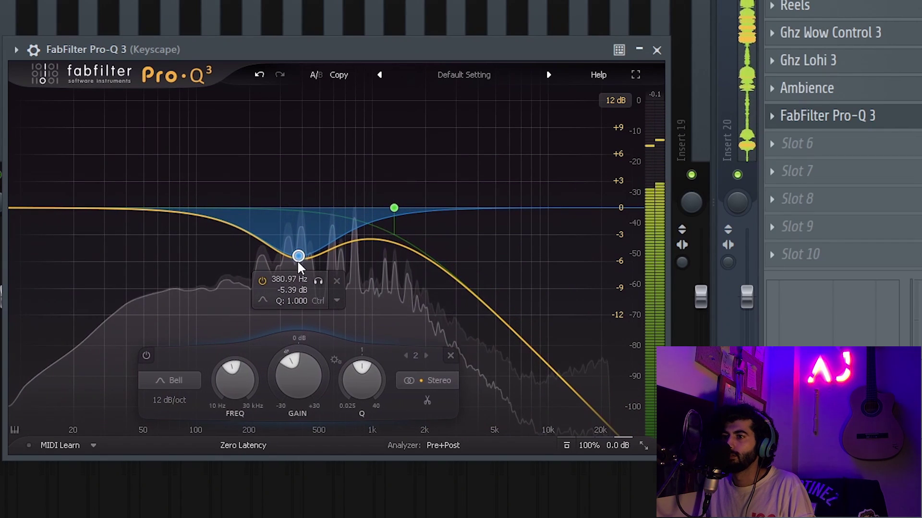
pyautogui.scroll(1, 299, 263)
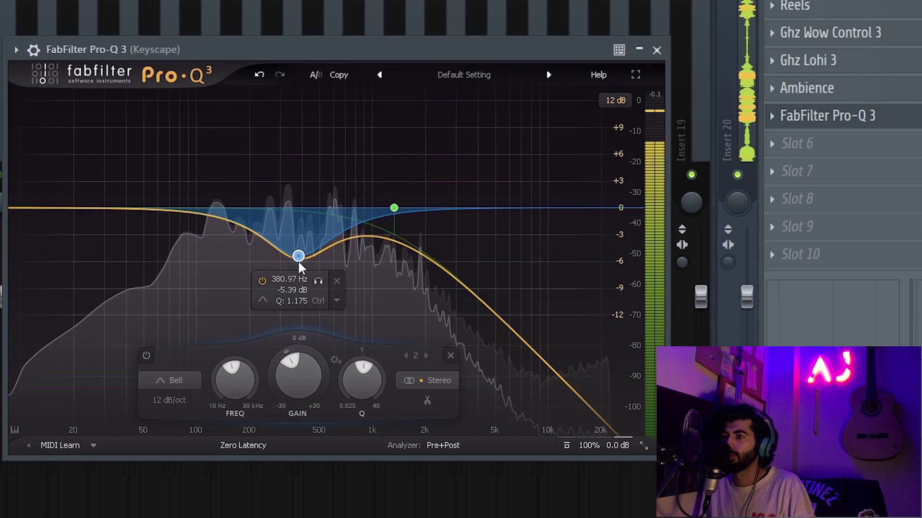
pyautogui.scroll(1, 299, 263)
pyautogui.moveTo(299, 263); pyautogui.dragTo(285, 263)
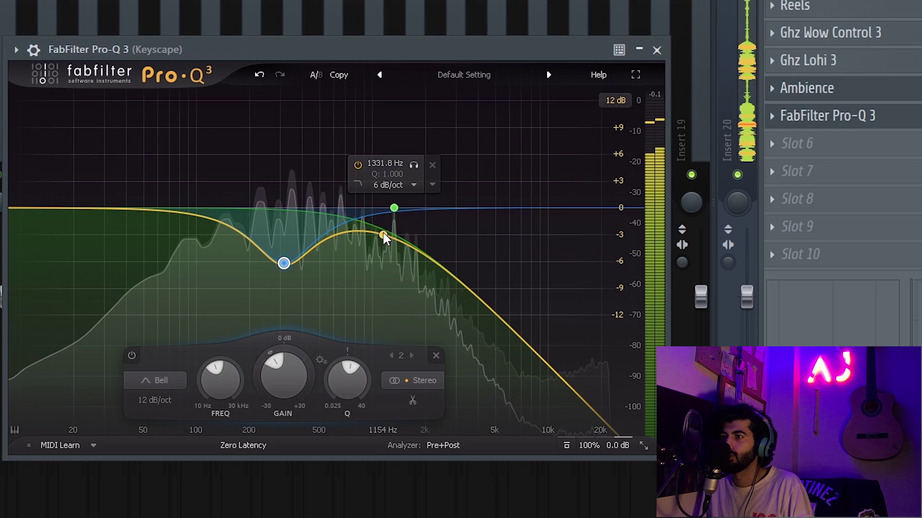
# - Add a +4 dB boost at 1 kHz, set the dip to -6.8 dB, high cut to 1.6 kHz
pyautogui.scroll(10, 373, 153)
pyautogui.moveTo(372, 232); pyautogui.dragTo(367, 182)
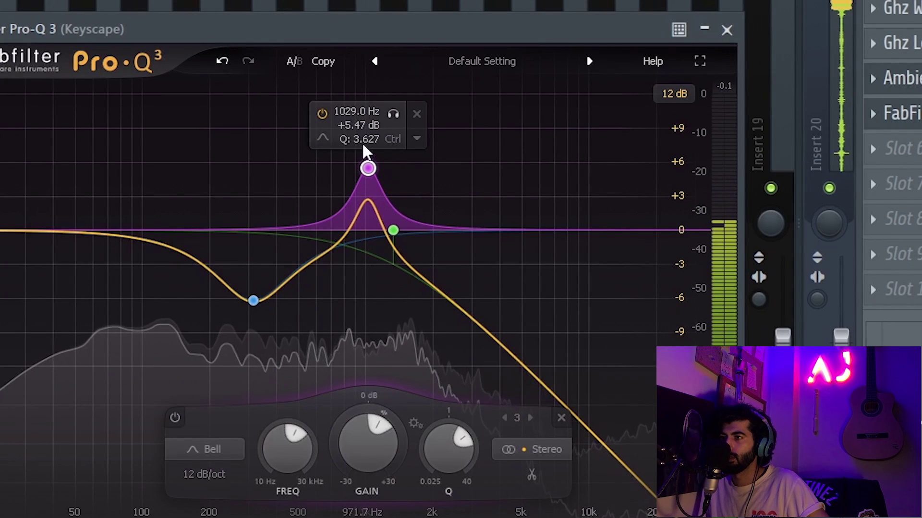
pyautogui.scroll(-6, 365, 175)
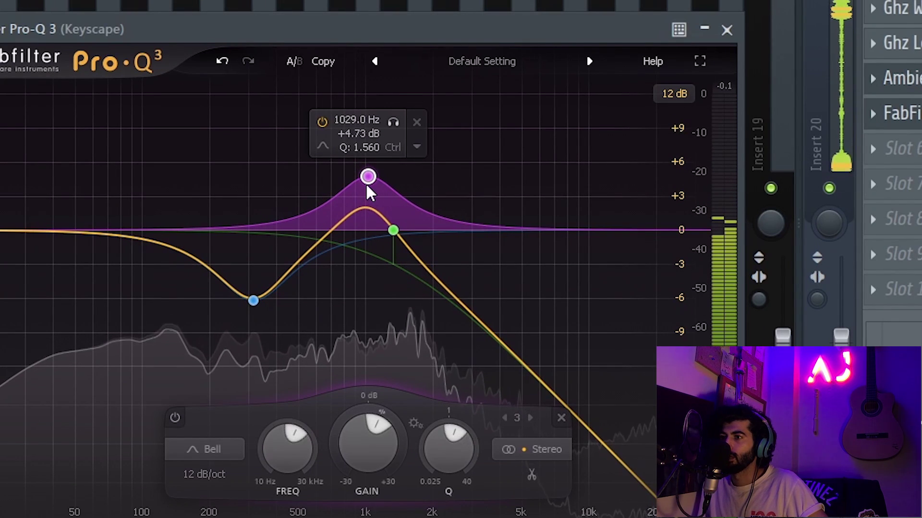
pyautogui.scroll(4, 367, 180)
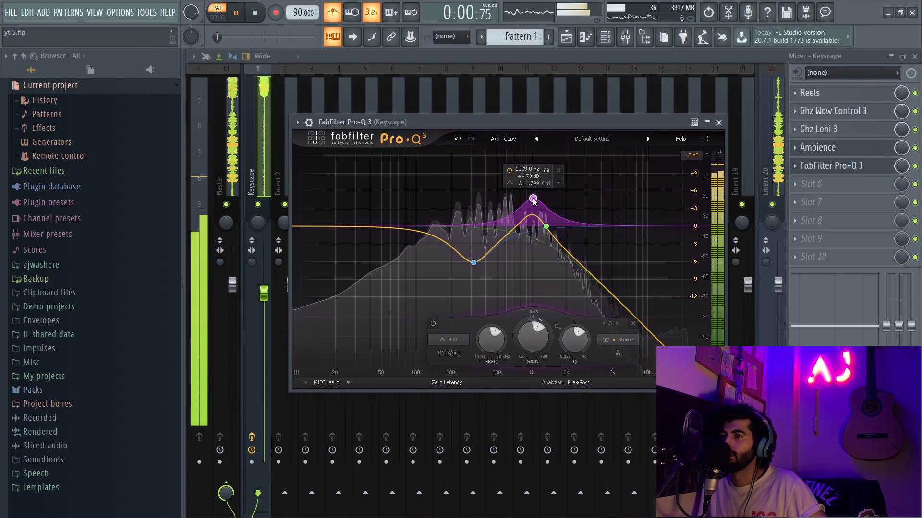
pyautogui.moveTo(533, 201); pyautogui.dragTo(533, 207)
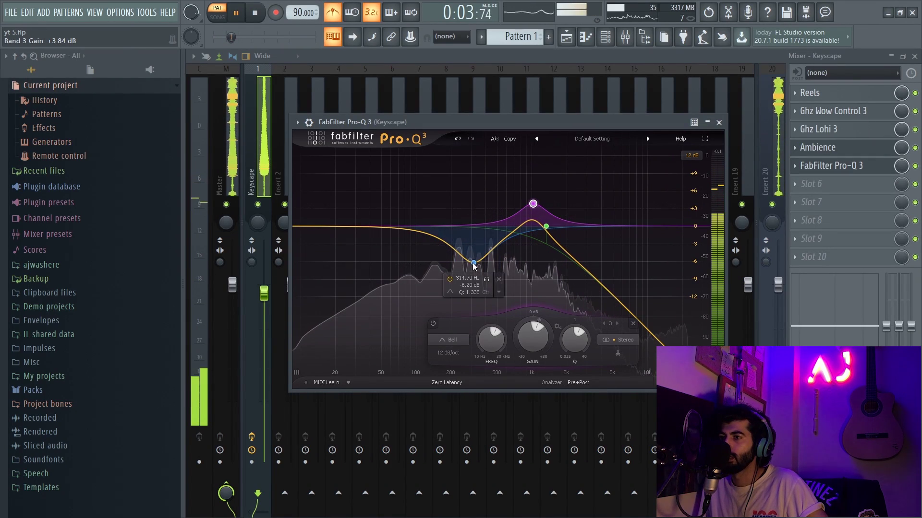
pyautogui.moveTo(473, 265); pyautogui.dragTo(477, 280)
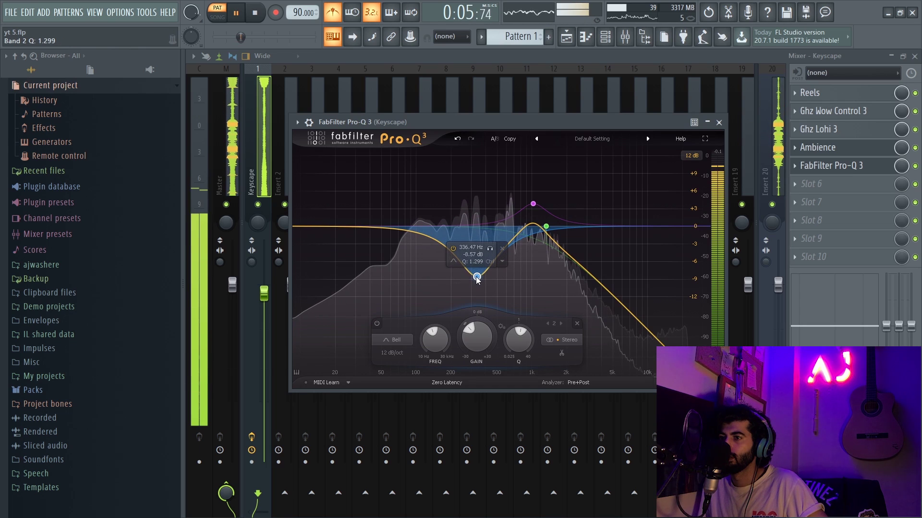
pyautogui.scroll(-3, 478, 279)
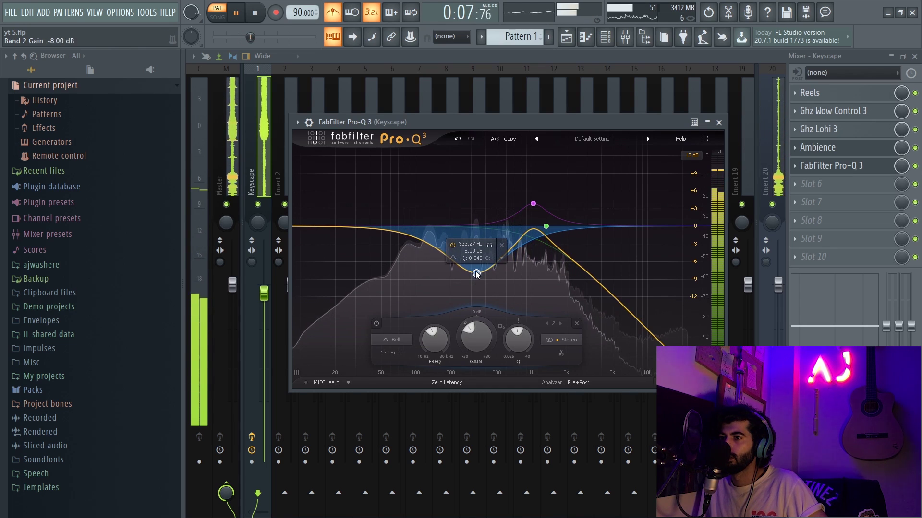
pyautogui.moveTo(477, 277); pyautogui.dragTo(481, 274)
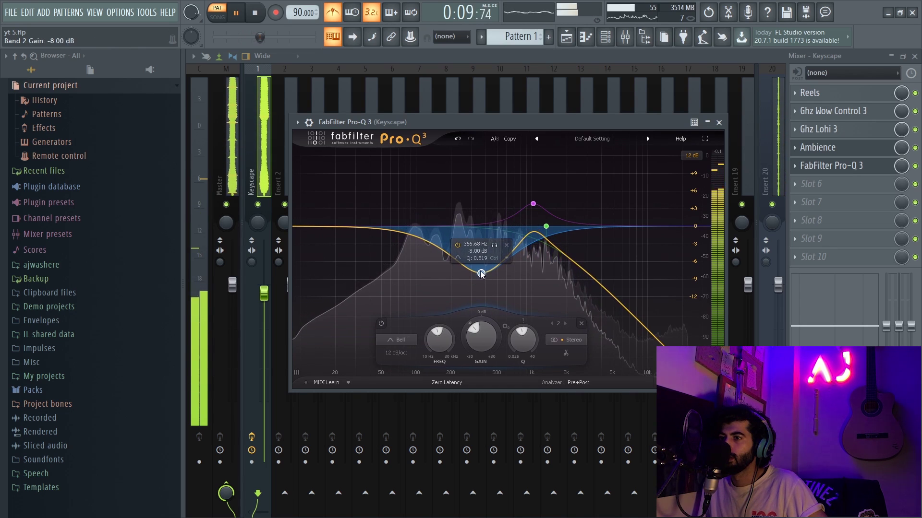
pyautogui.moveTo(545, 226); pyautogui.dragTo(557, 228)
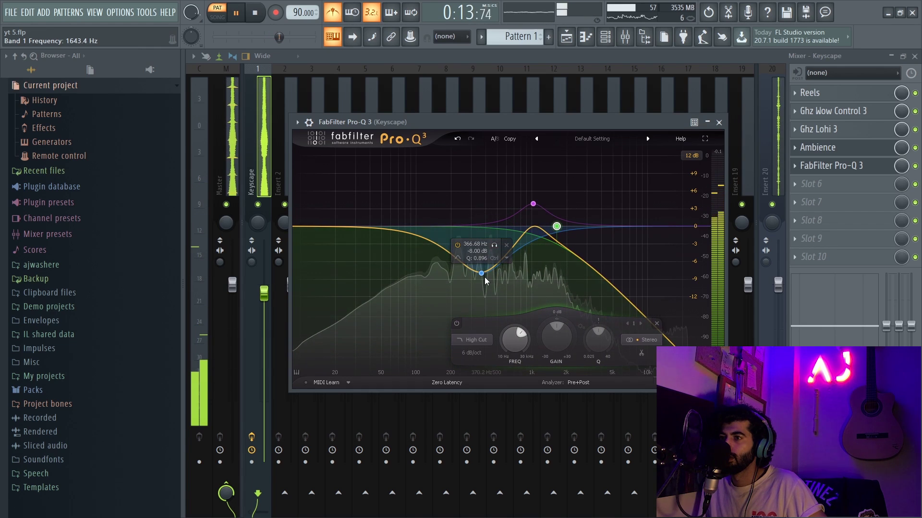
pyautogui.moveTo(482, 274); pyautogui.dragTo(482, 268)
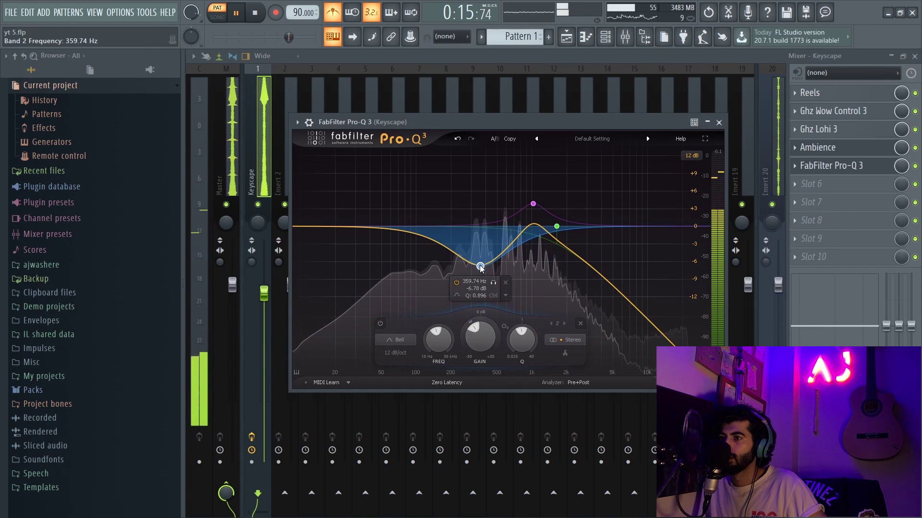
# - Close the EQ, stop playback and glance at the Playlist before returning to the Mixer
pyautogui.click(723, 124)
pyautogui.press('space')
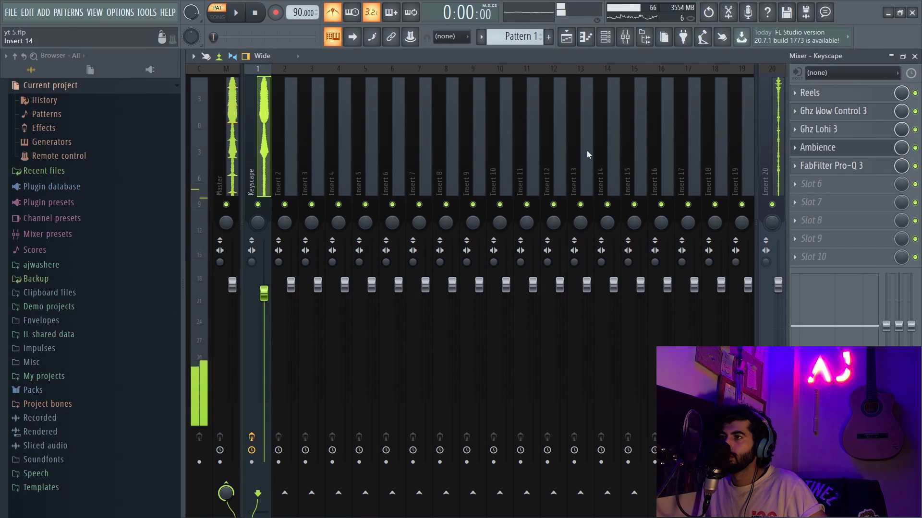
pyautogui.click(566, 37)
pyautogui.click(624, 38)
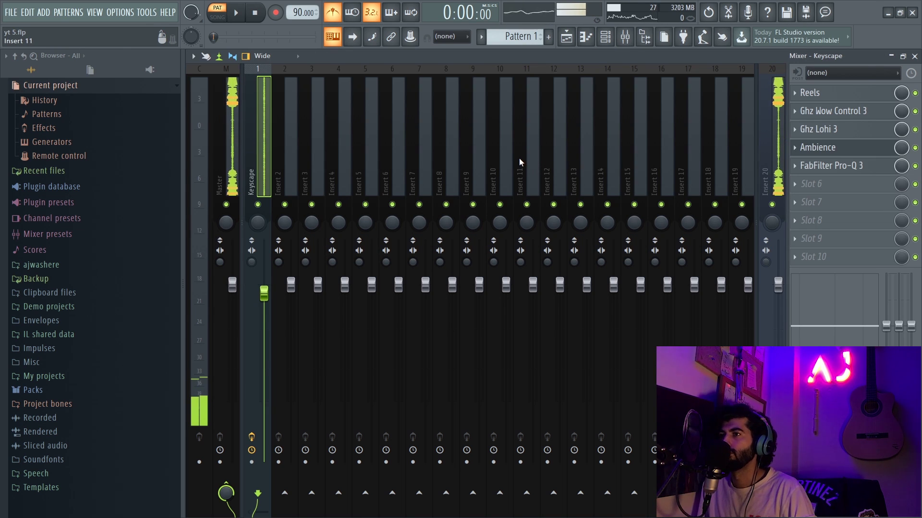
# - Play the arrangement in Song mode, then select the Keyscape clip and inspect its channel settings
pyautogui.press('l')
pyautogui.press('space')
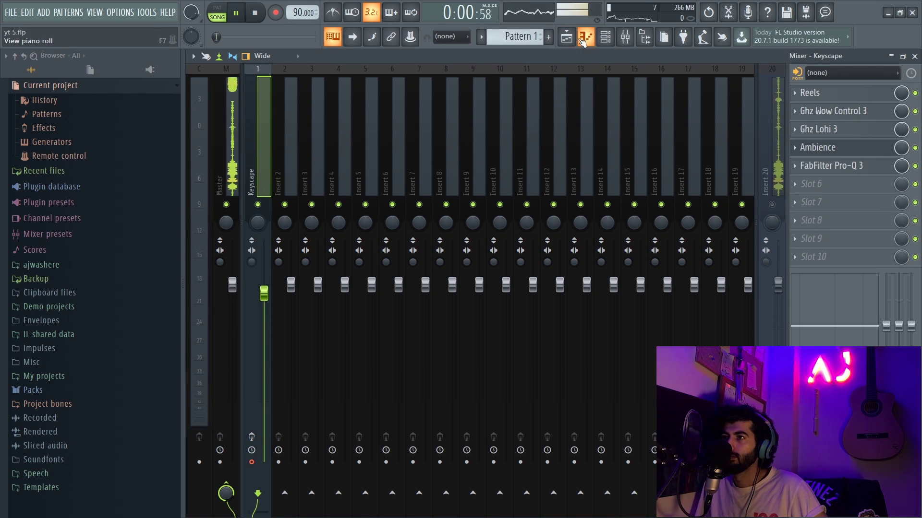
pyautogui.click(566, 38)
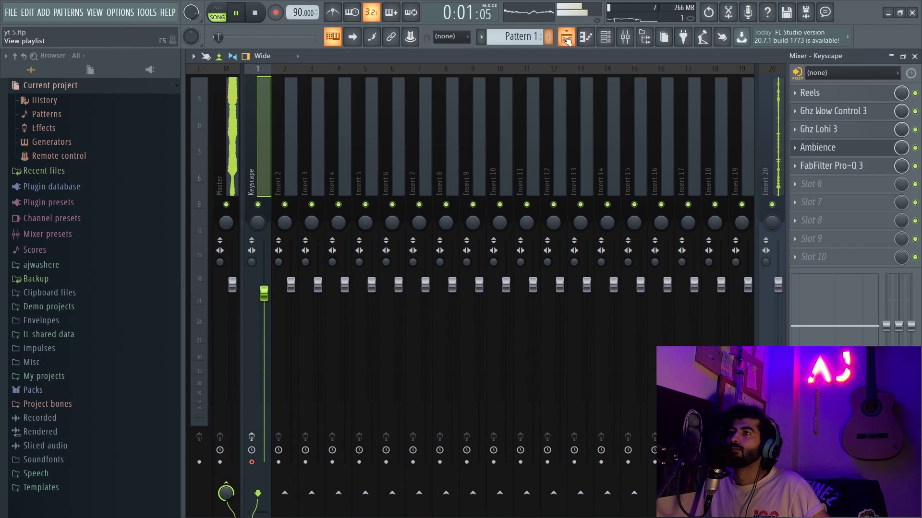
pyautogui.click(566, 40)
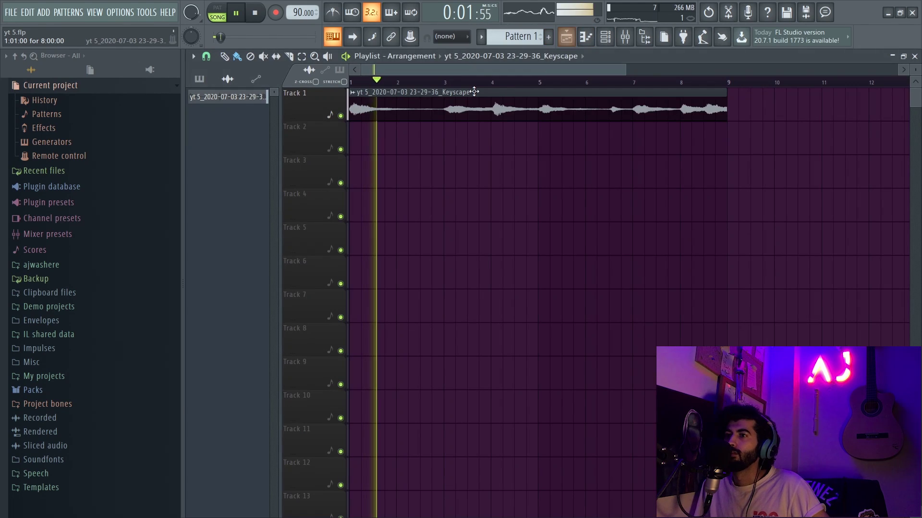
pyautogui.press('space')
pyautogui.doubleClick(459, 108)
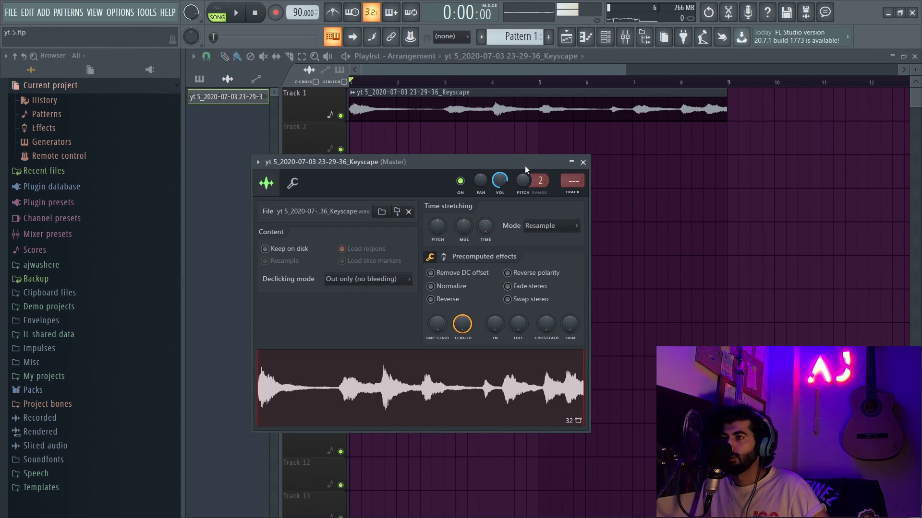
pyautogui.click(583, 163)
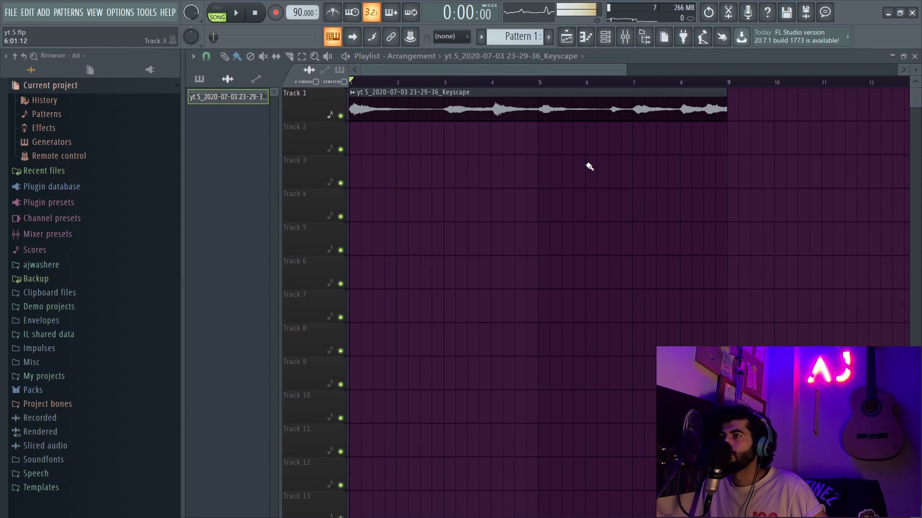
# - Back in the Mixer, set Auto-Tune Artist's Input Type to ALTO/TENOR and open the vibrato Shape list
pyautogui.click(624, 43)
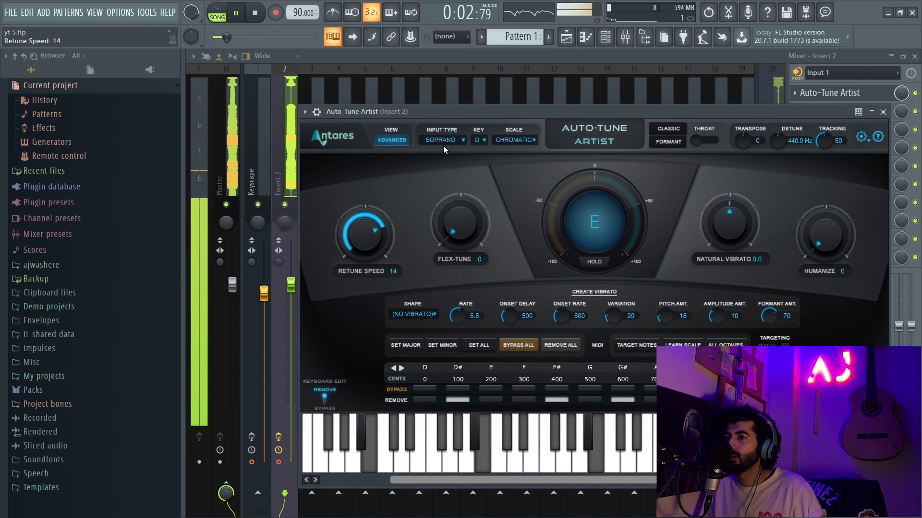
pyautogui.click(447, 142)
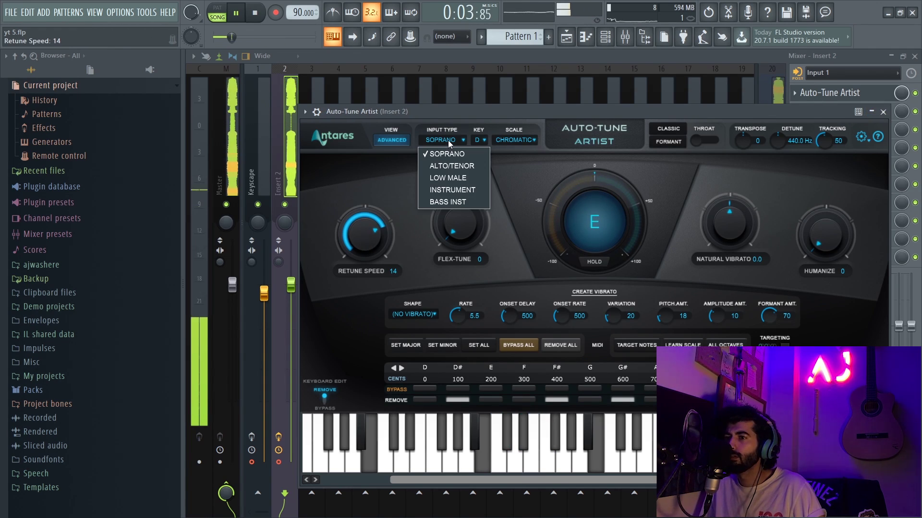
pyautogui.click(448, 166)
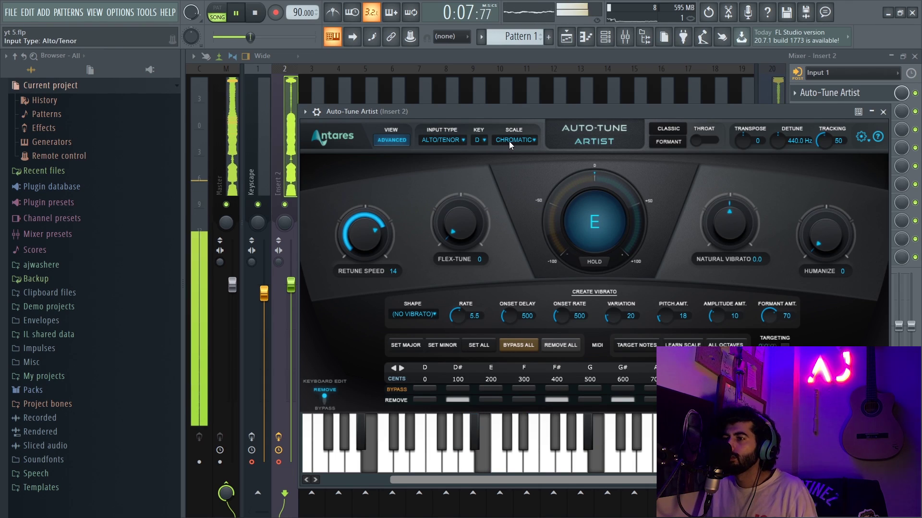
pyautogui.click(412, 314)
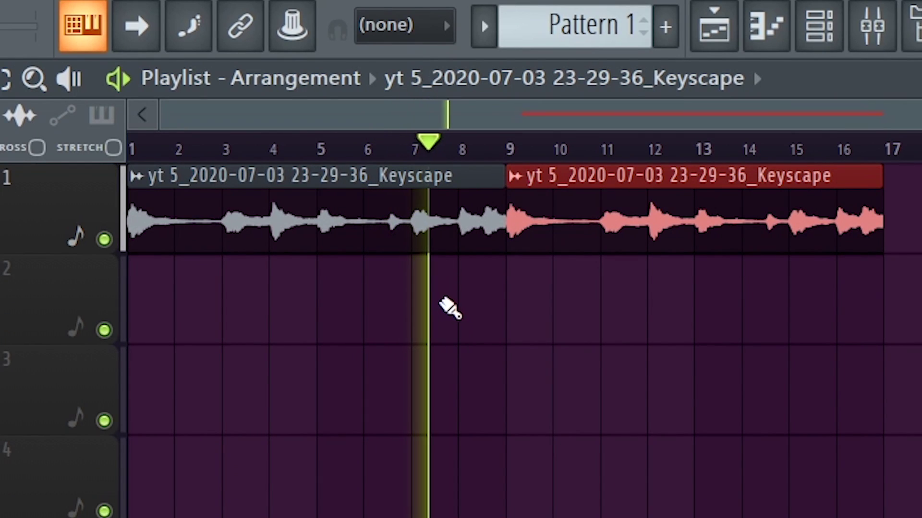
# - Deselect the second Keyscape clip in the Playlist
pyautogui.click(450, 307)
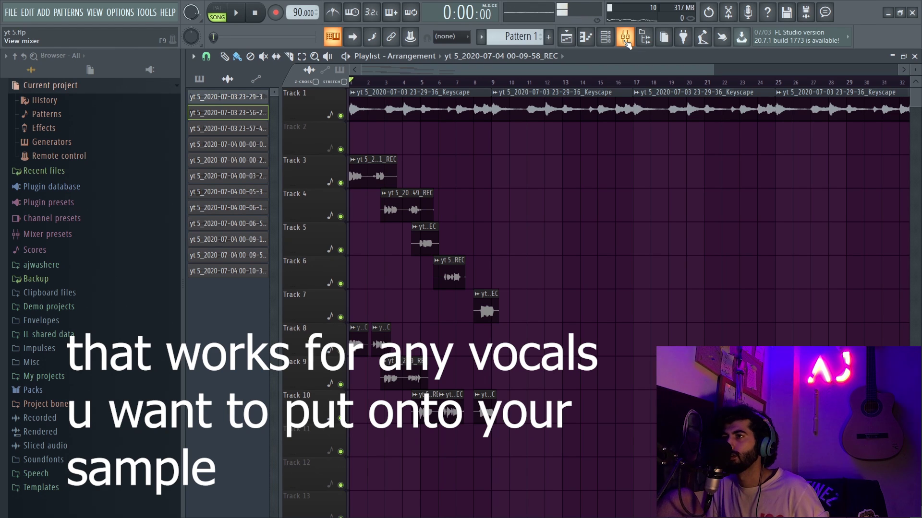
# - On the vocal insert, lower the Pro-Q 3 low cut to about 119 Hz and check the Ambience reverb
pyautogui.click(628, 37)
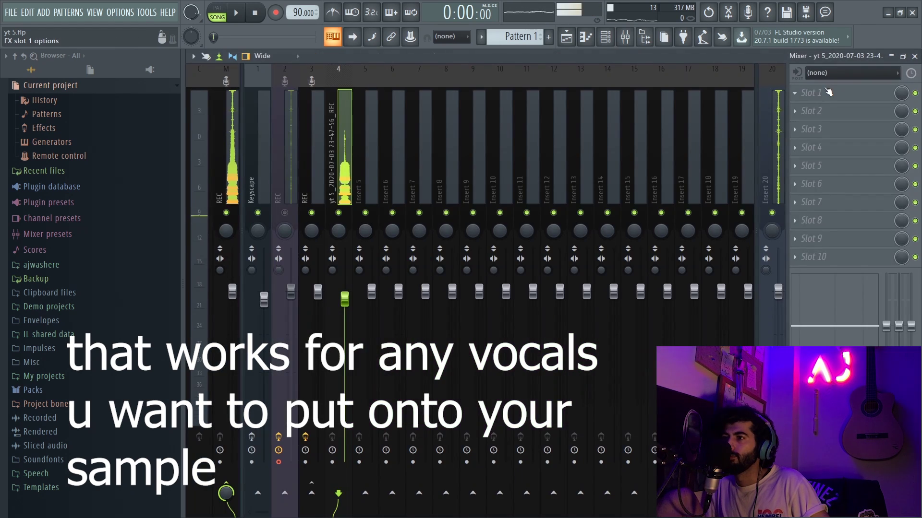
pyautogui.click(828, 93)
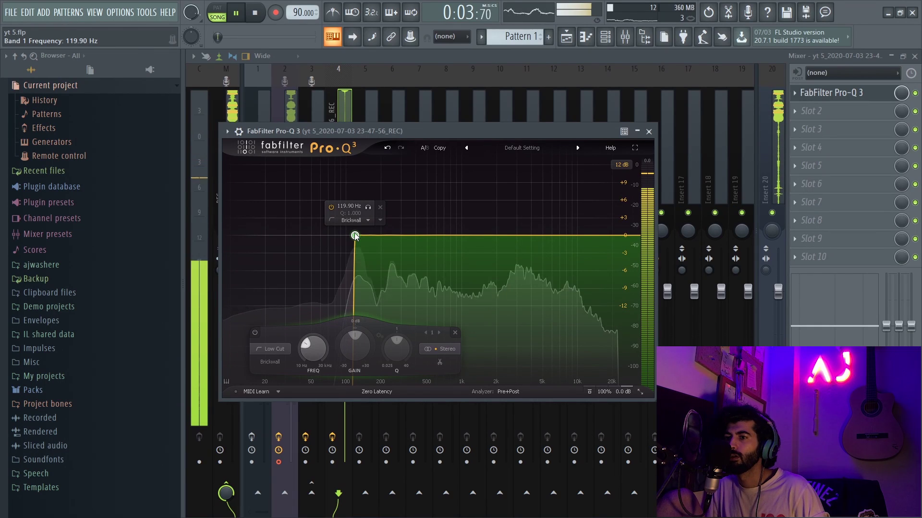
pyautogui.moveTo(356, 236); pyautogui.dragTo(357, 236)
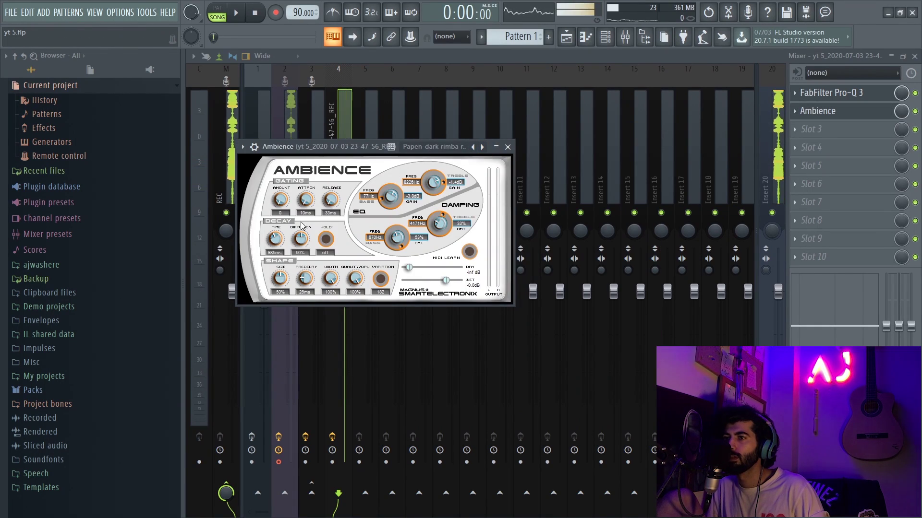
pyautogui.scroll(-2, 274, 257)
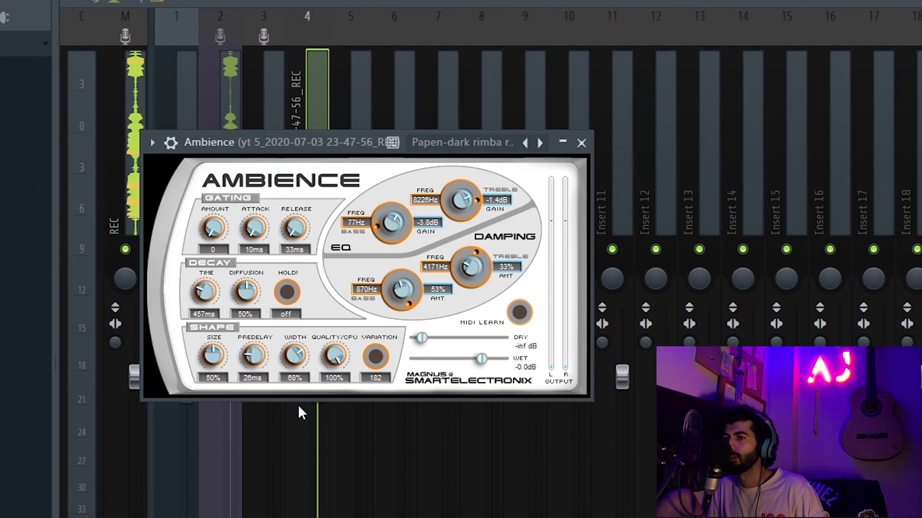
pyautogui.click(581, 143)
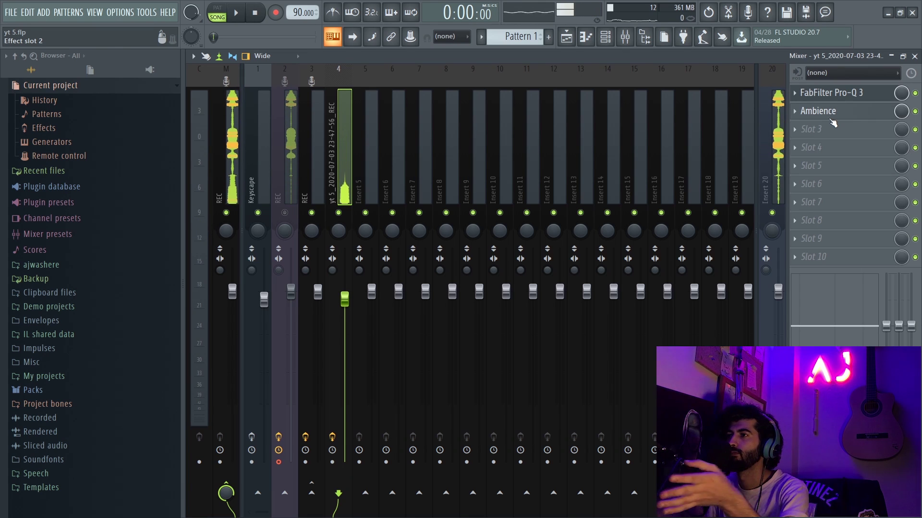
pyautogui.click(795, 92)
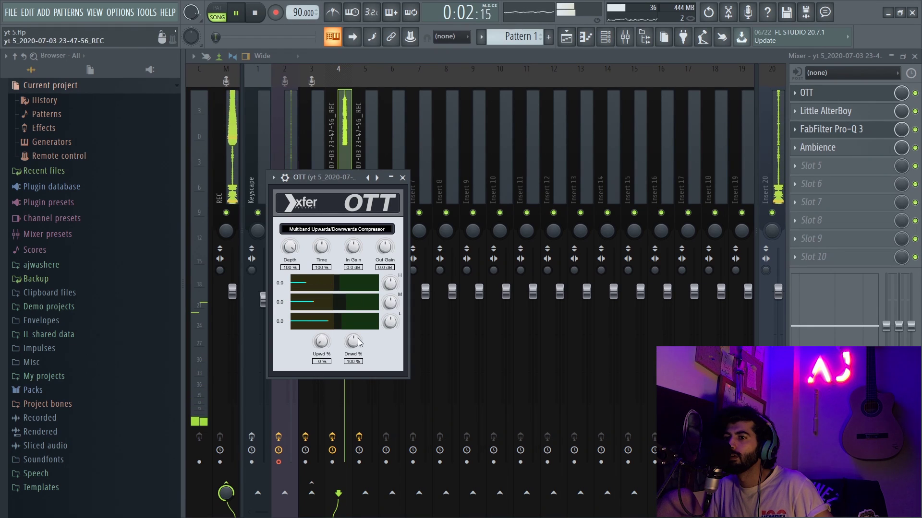
# - Move Little AlterBoy ahead of OTT and push Pro-Q 3's high cut up to about 27 kHz
pyautogui.moveTo(334, 186); pyautogui.dragTo(509, 177)
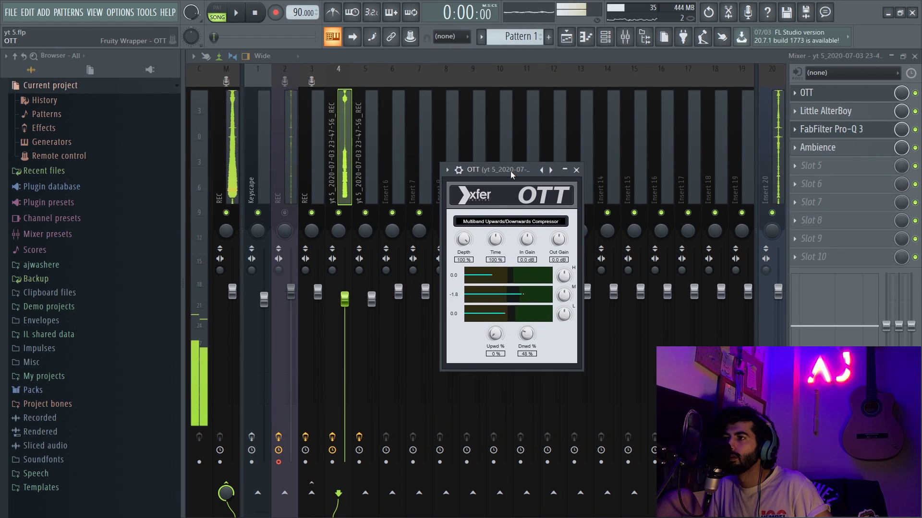
pyautogui.moveTo(847, 115); pyautogui.dragTo(848, 96)
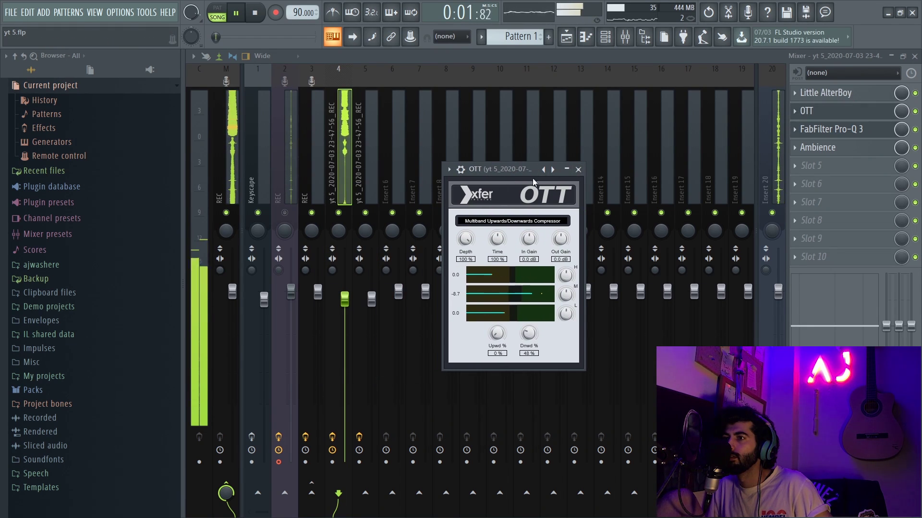
pyautogui.click(579, 169)
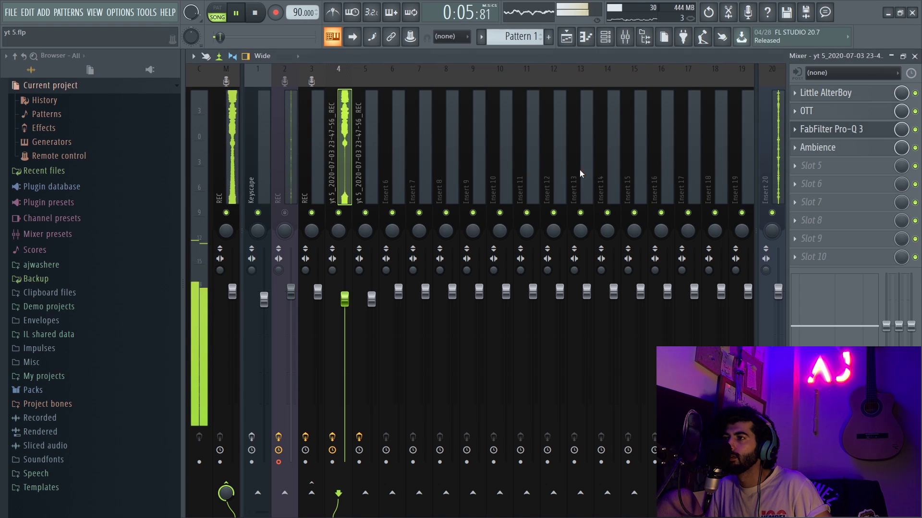
pyautogui.click(828, 130)
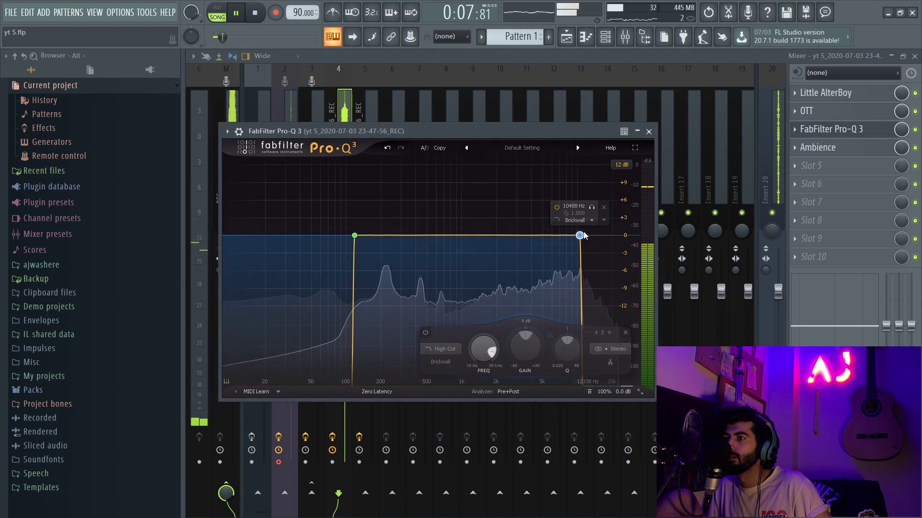
pyautogui.moveTo(581, 235); pyautogui.dragTo(627, 235)
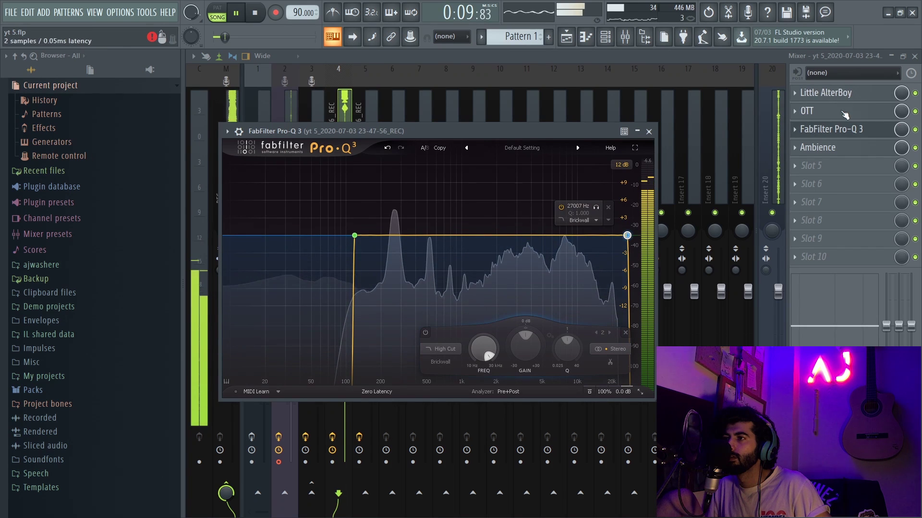
# - Raise the vocal Pro-Q 3 low cut to about 180 Hz
pyautogui.click(848, 95)
pyautogui.moveTo(521, 146); pyautogui.dragTo(526, 168)
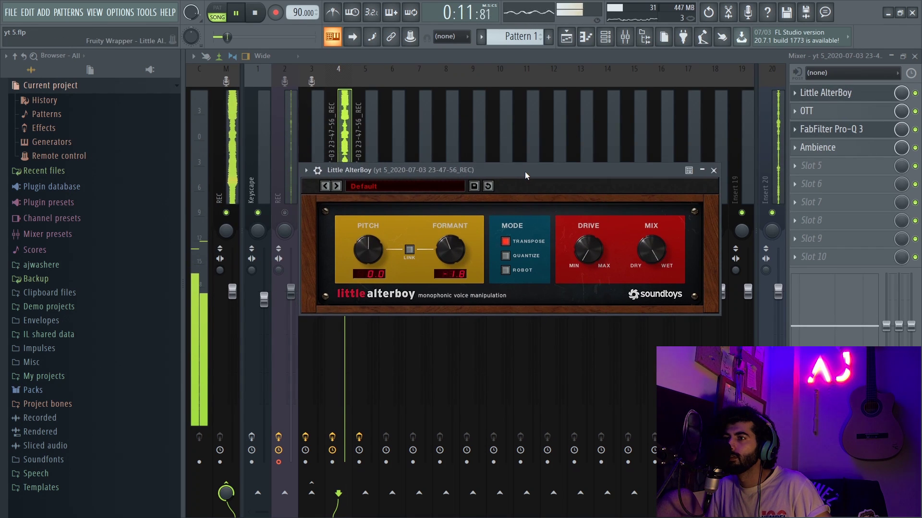
pyautogui.click(834, 129)
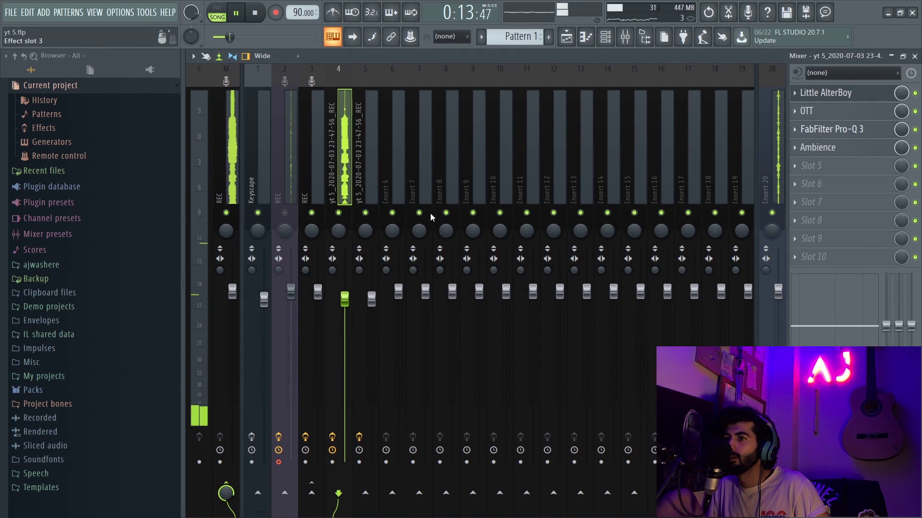
pyautogui.moveTo(355, 236); pyautogui.dragTo(376, 235)
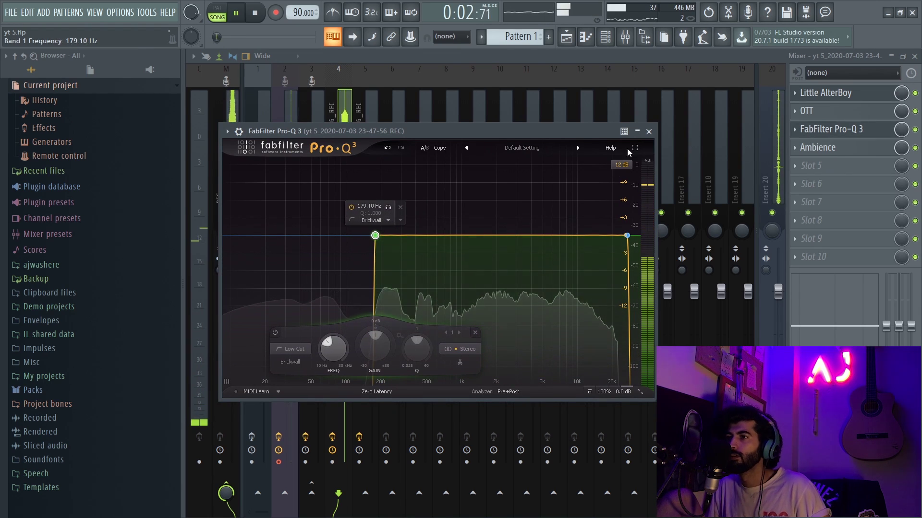
pyautogui.click(649, 131)
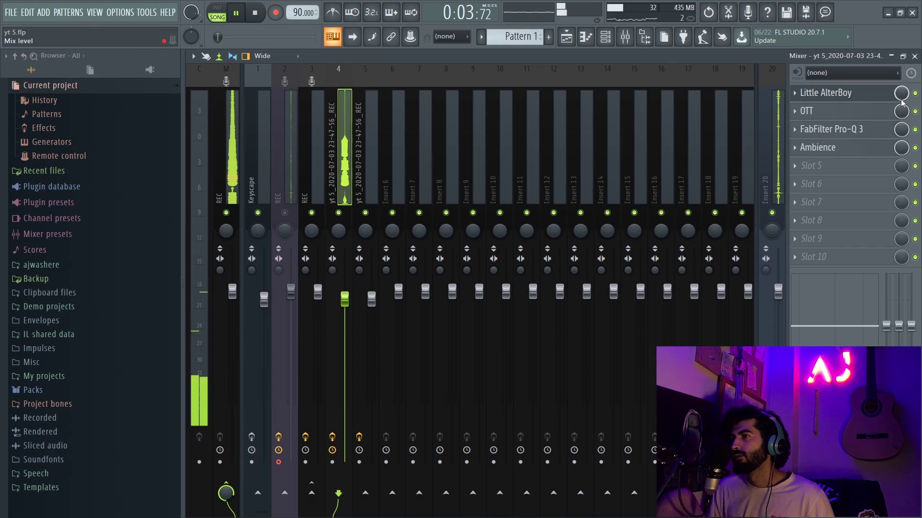
# - Lower Little AlterBoy's formant to -2.0 semitones
pyautogui.click(850, 95)
pyautogui.moveTo(459, 255); pyautogui.dragTo(453, 258)
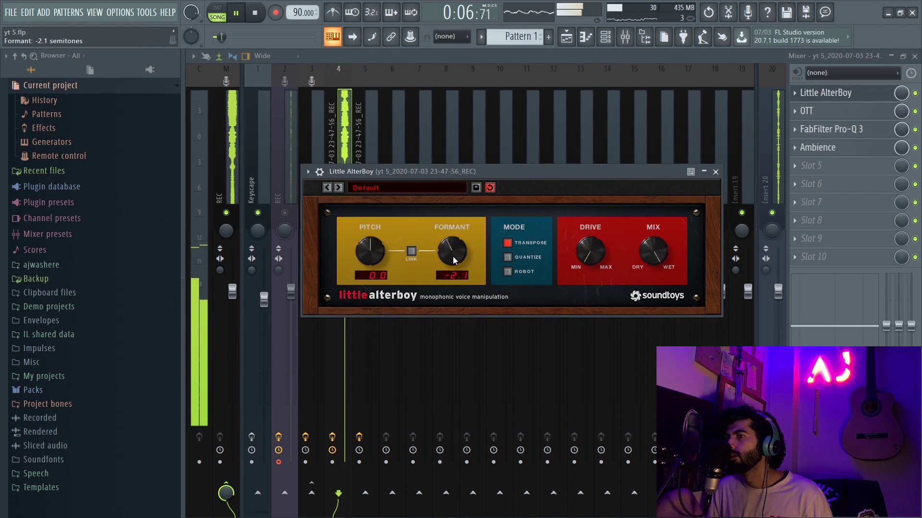
pyautogui.click(716, 172)
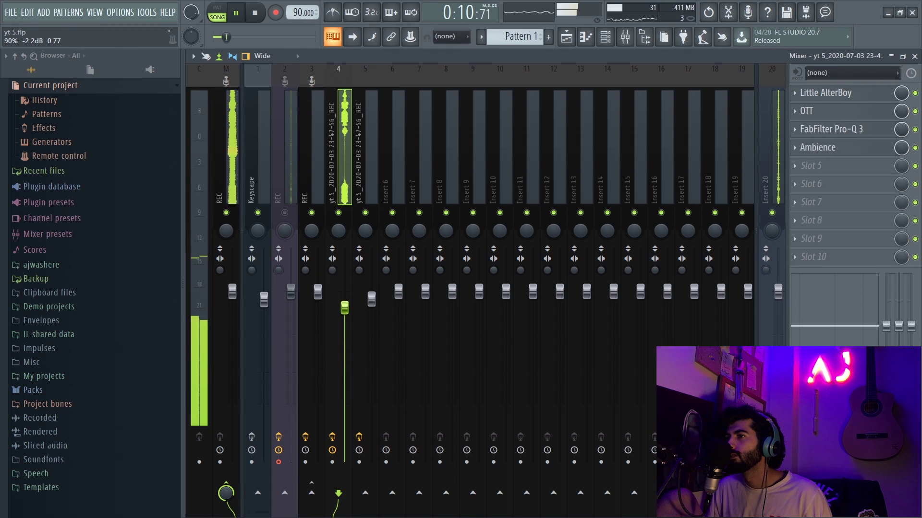
# - Pull the Pro-Q 3 high cut down to about 1.4 kHz at a gentle 6 dB/oct
pyautogui.click(847, 148)
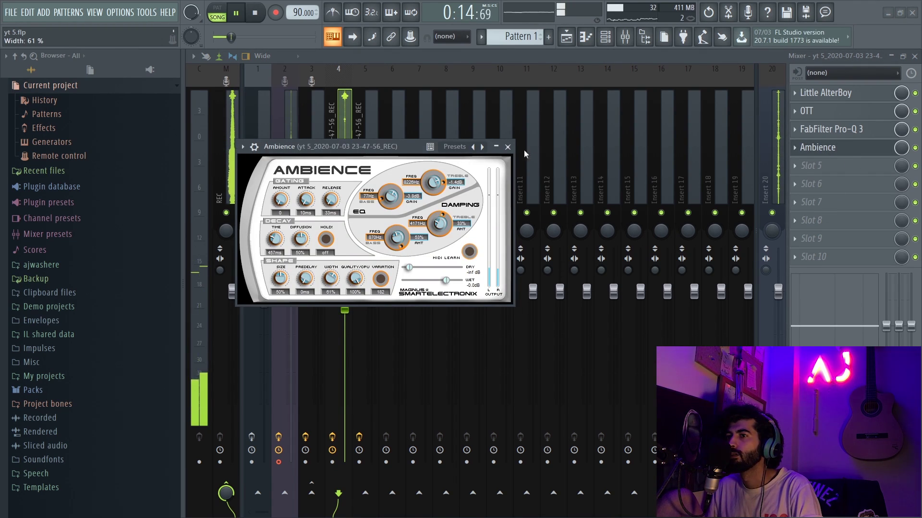
pyautogui.click(507, 147)
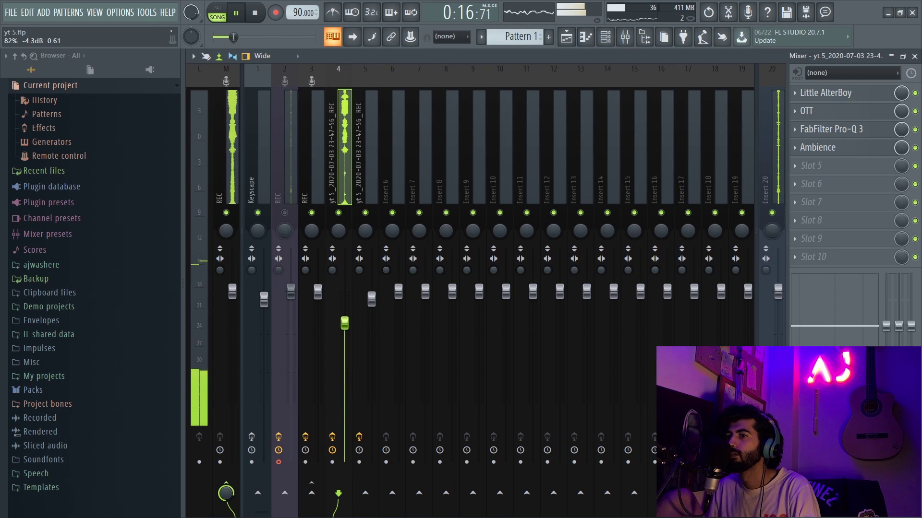
pyautogui.click(840, 133)
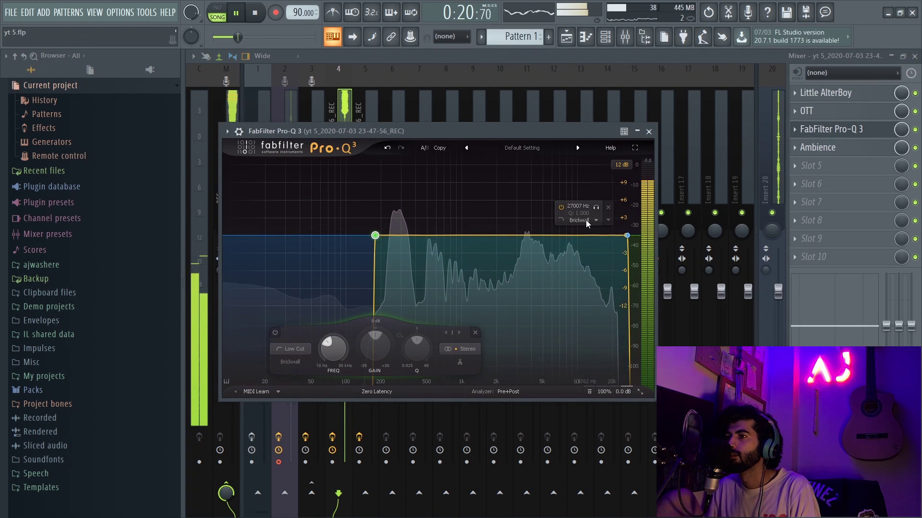
pyautogui.scroll(-8, 586, 220)
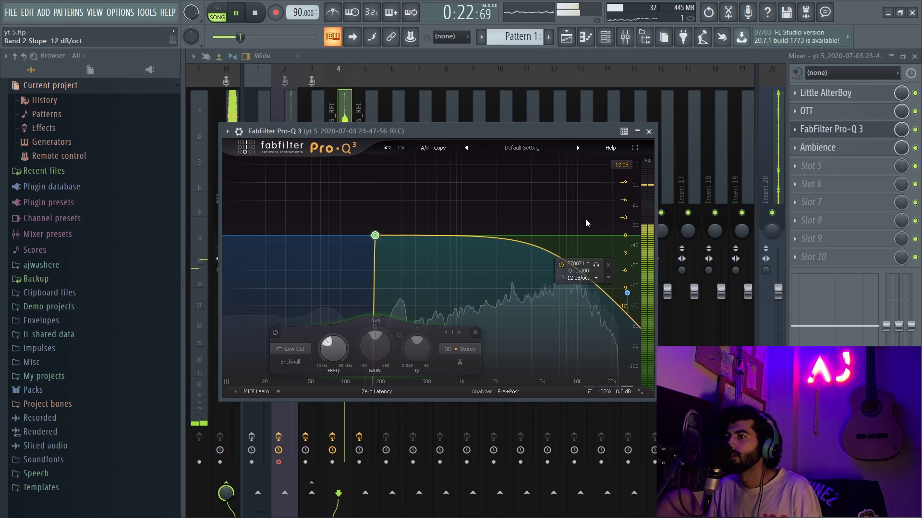
pyautogui.scroll(-4, 586, 219)
pyautogui.moveTo(583, 235); pyautogui.dragTo(484, 252)
# - Mute playlist Tracks 8, 9, 10 and 11, then select insert 4 in the Mixer
pyautogui.scroll(1, 494, 227)
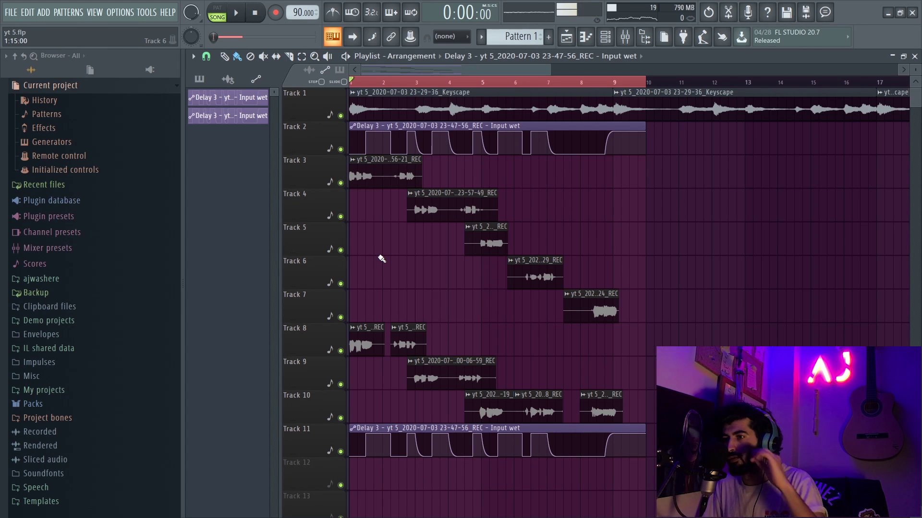
pyautogui.click(341, 351)
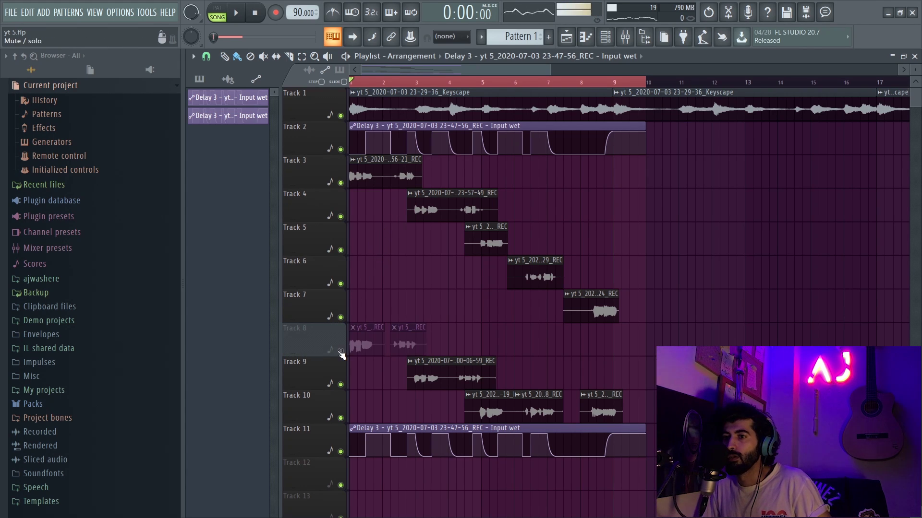
pyautogui.click(342, 385)
pyautogui.click(345, 418)
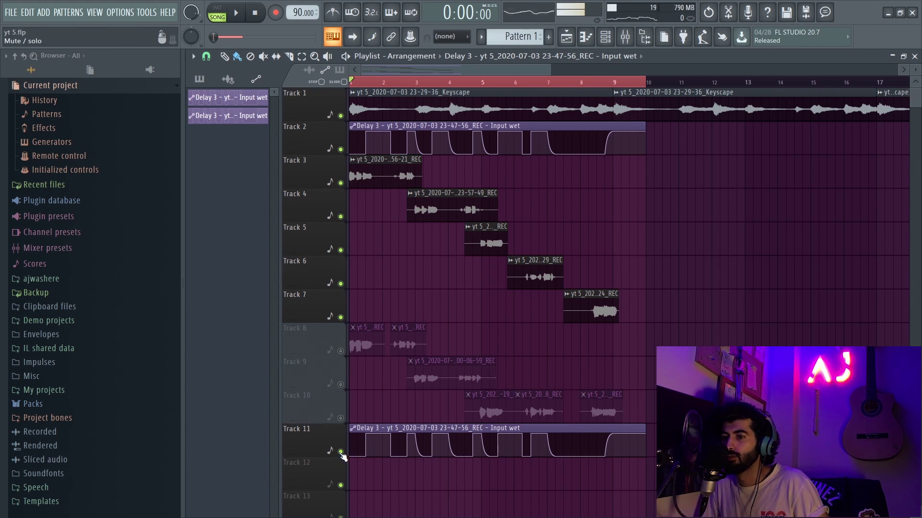
pyautogui.click(340, 452)
pyautogui.click(623, 39)
pyautogui.click(348, 142)
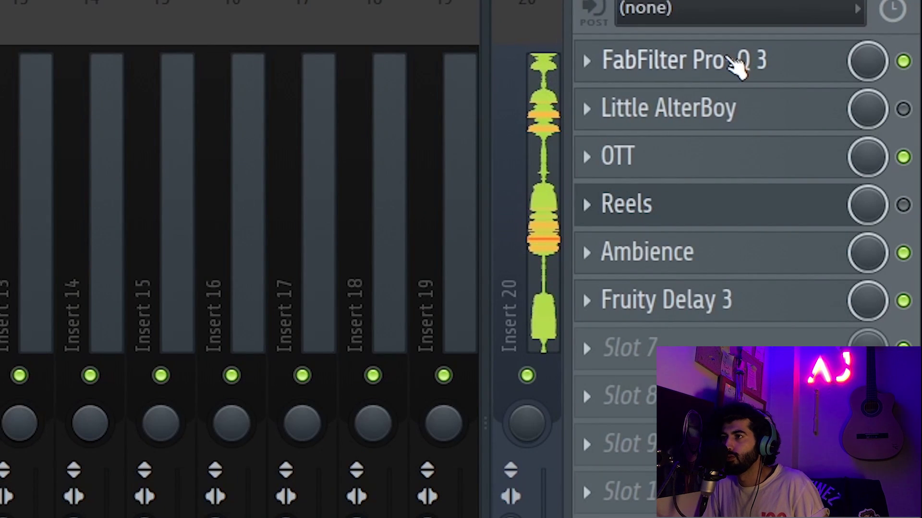
# - Review Pro-Q 3, Little AlterBoy, OTT, Ambience and Fruity Delay 3 on insert 4, then return to the Playlist
pyautogui.click(850, 93)
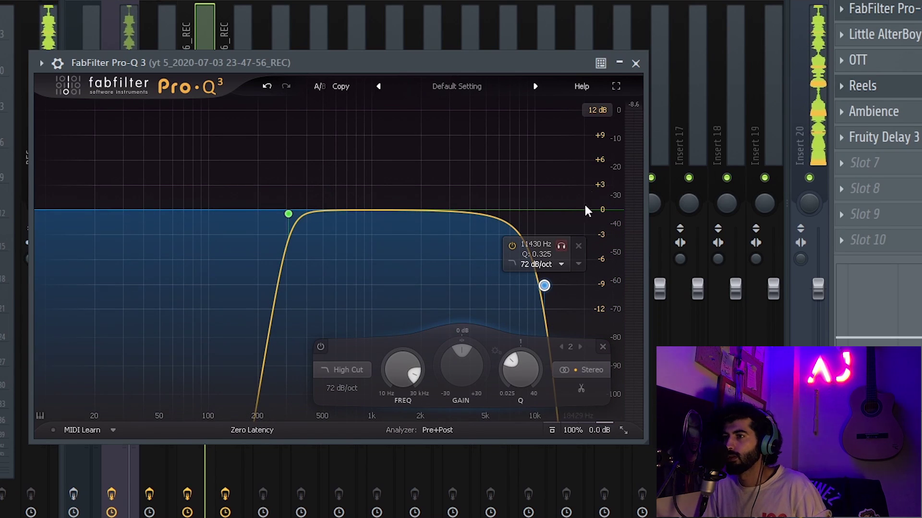
pyautogui.click(636, 63)
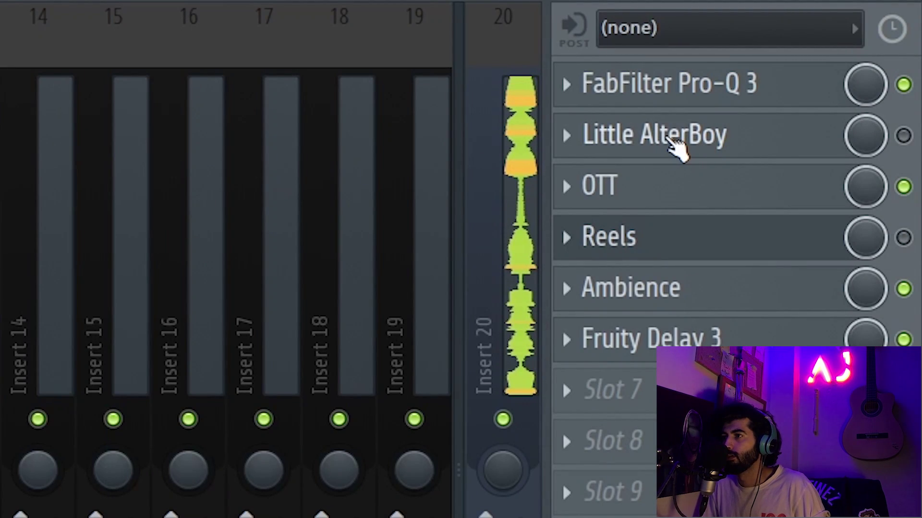
pyautogui.click(672, 139)
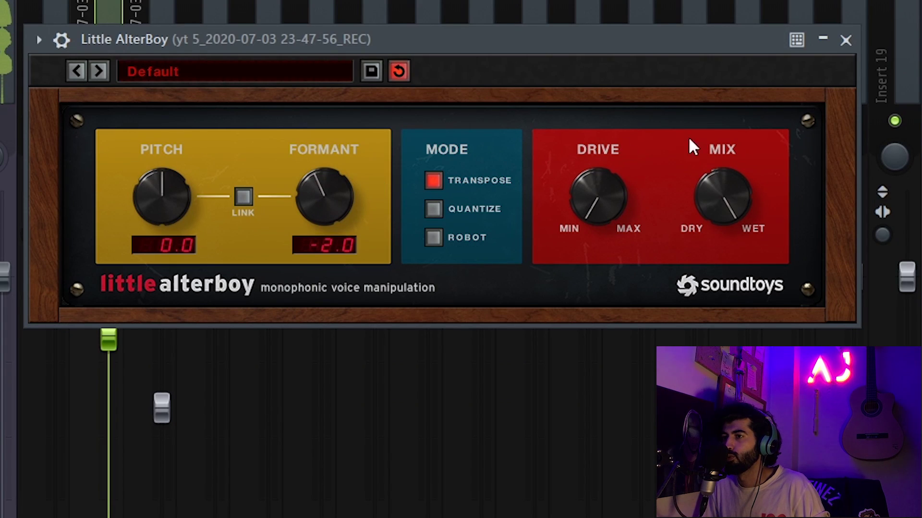
pyautogui.click(846, 41)
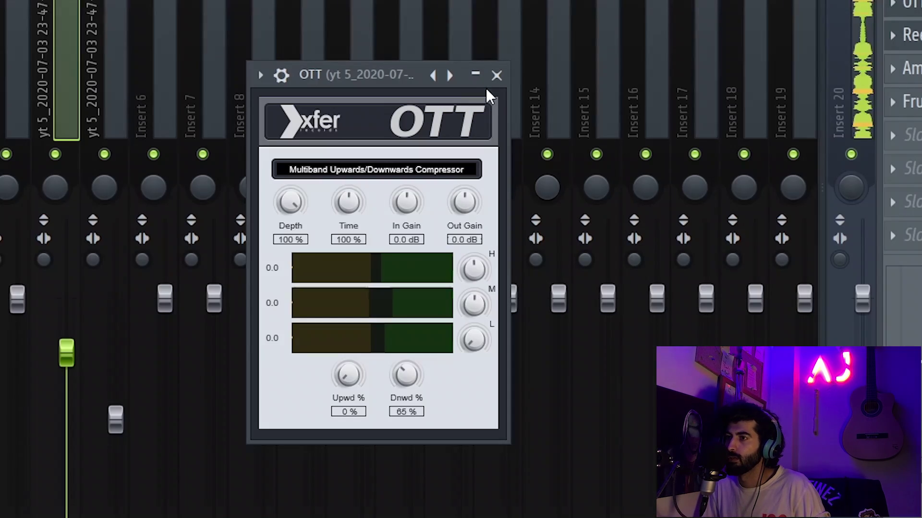
pyautogui.click(497, 77)
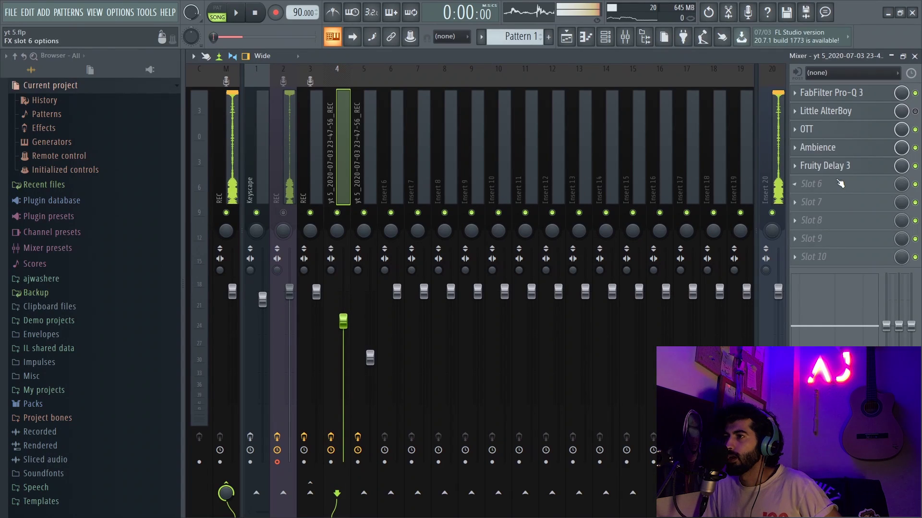
pyautogui.click(826, 149)
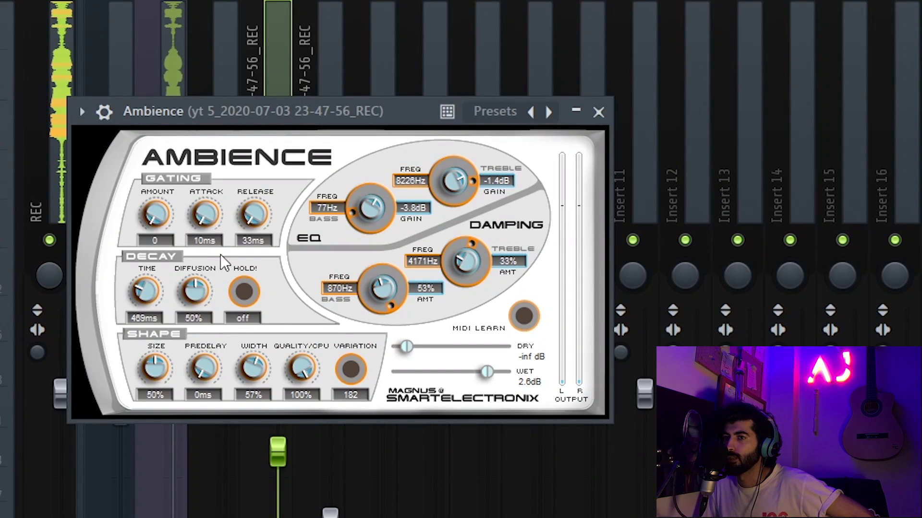
pyautogui.click(598, 111)
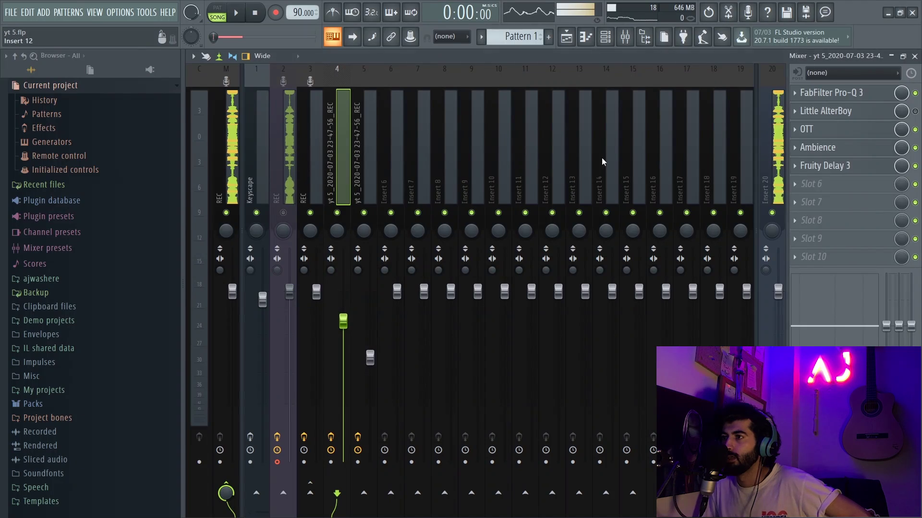
pyautogui.click(840, 166)
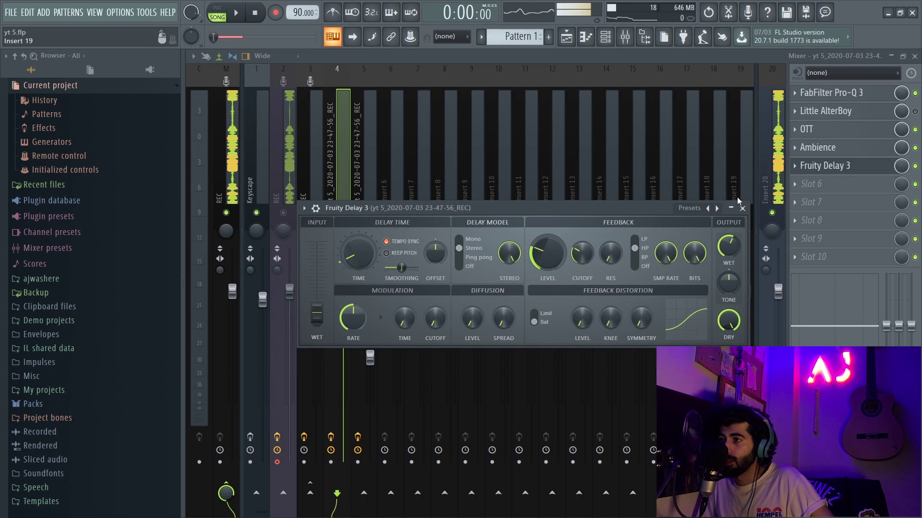
pyautogui.click(560, 97)
pyautogui.click(566, 37)
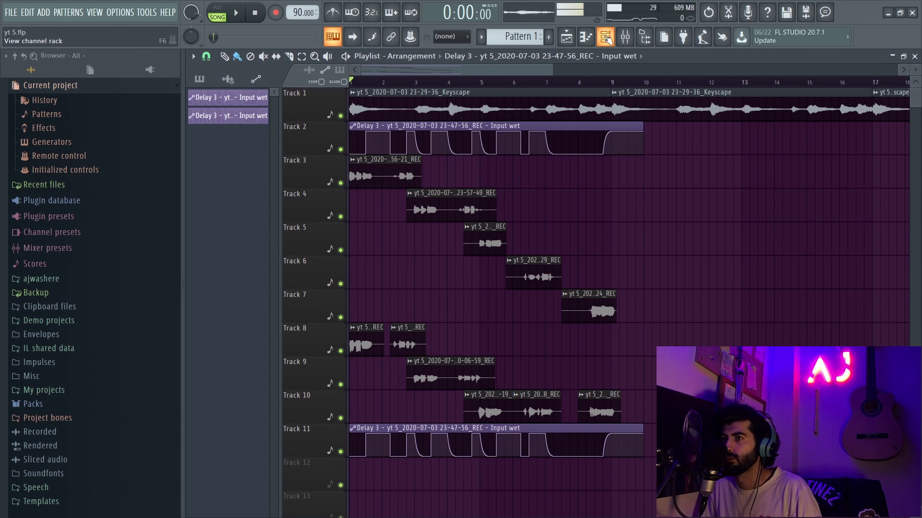
# - Briefly show and hide the Channel Rack, then zoom the Playlist out to show bars 1–34
pyautogui.click(606, 38)
pyautogui.press('F6')
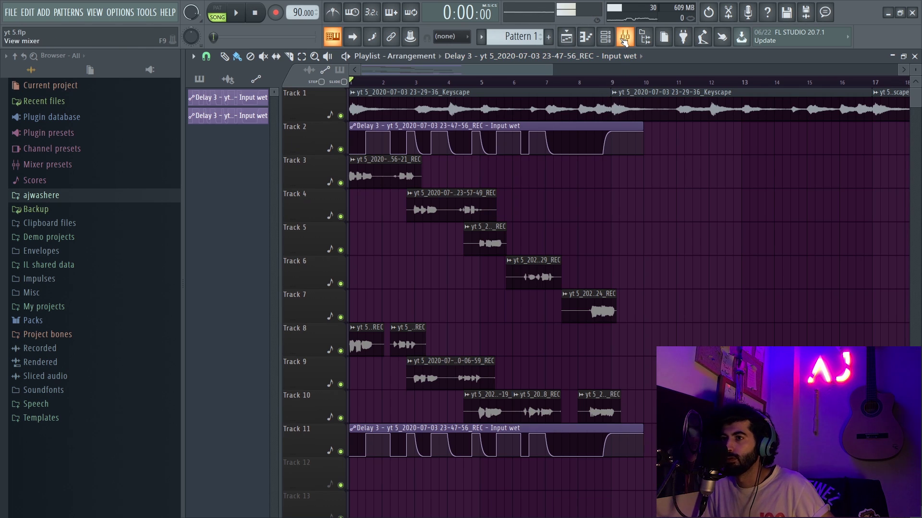
pyautogui.scroll(-3, 486, 208)
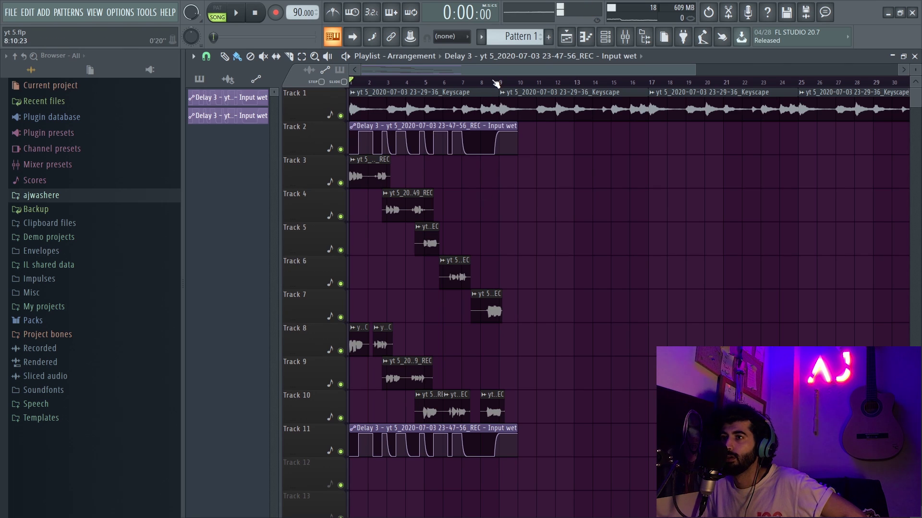
pyautogui.scroll(-1, 495, 84)
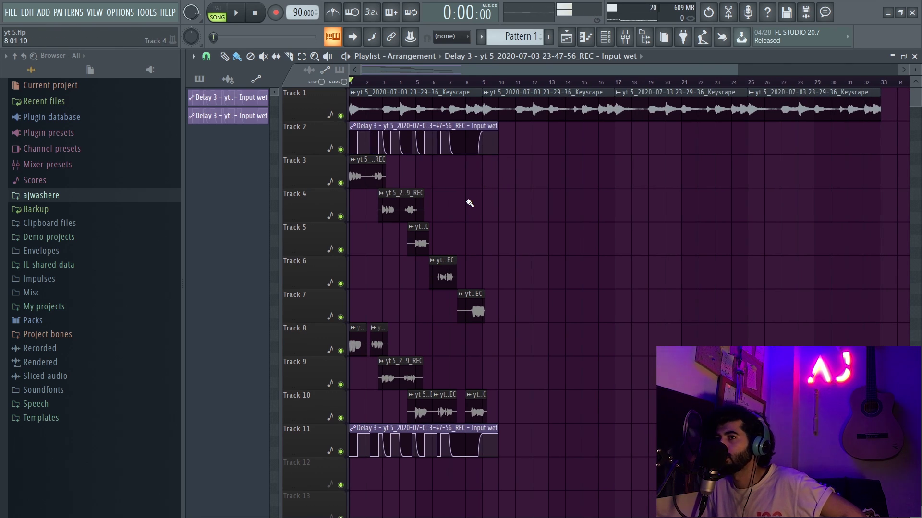